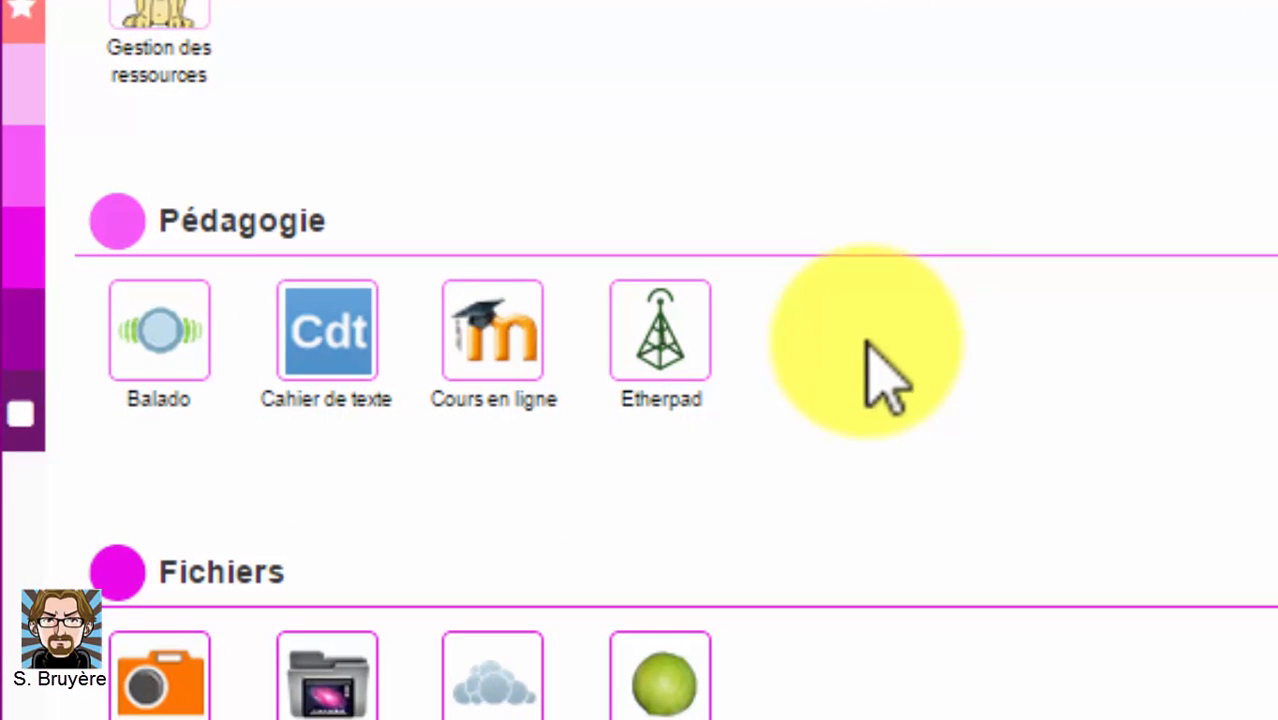
Open Etherpad from the Pédagogie applications and create a pad titled "essai10"
{"action": "left_click", "coordinate": [693, 371]}
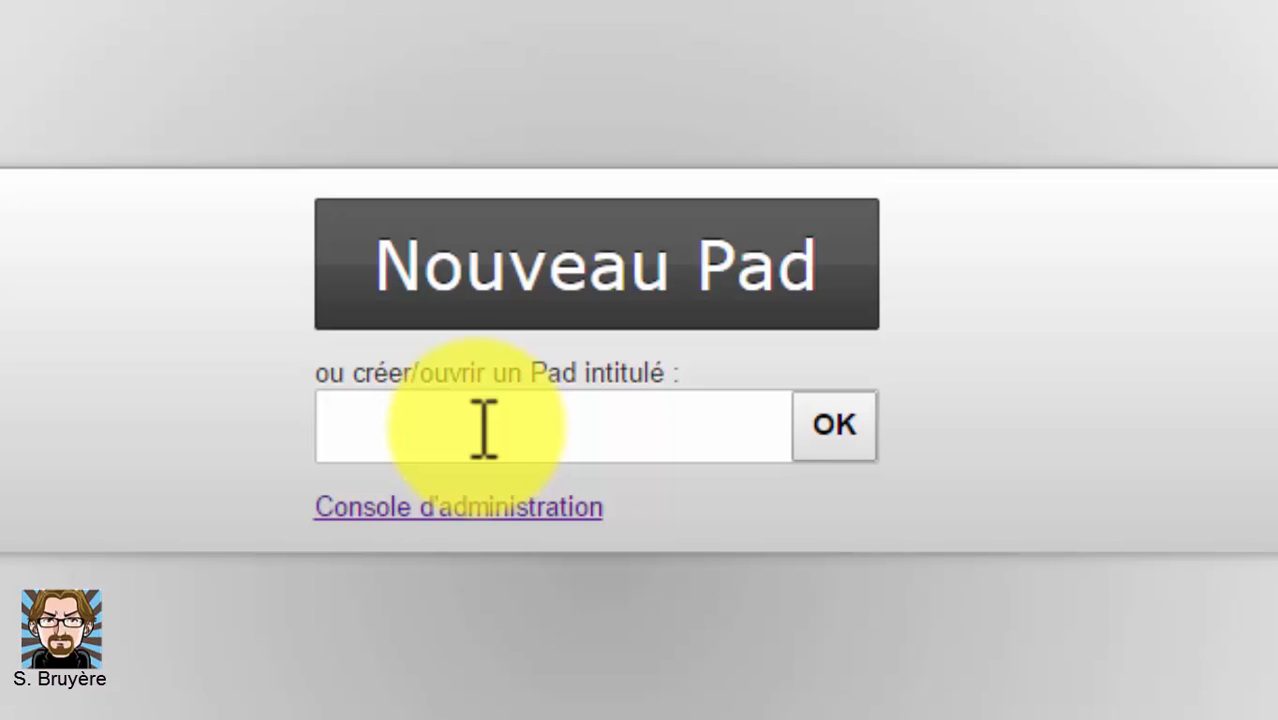
{"action": "type", "text": "essai"}
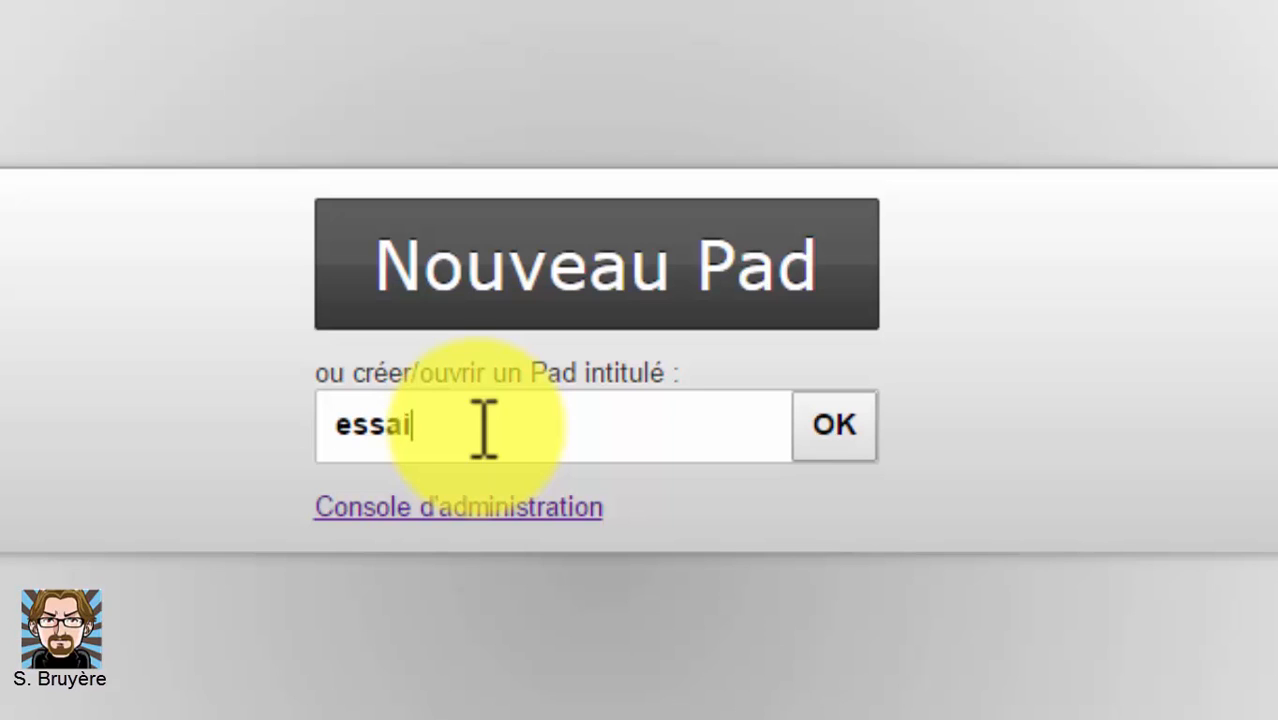
{"action": "type", "text": "10"}
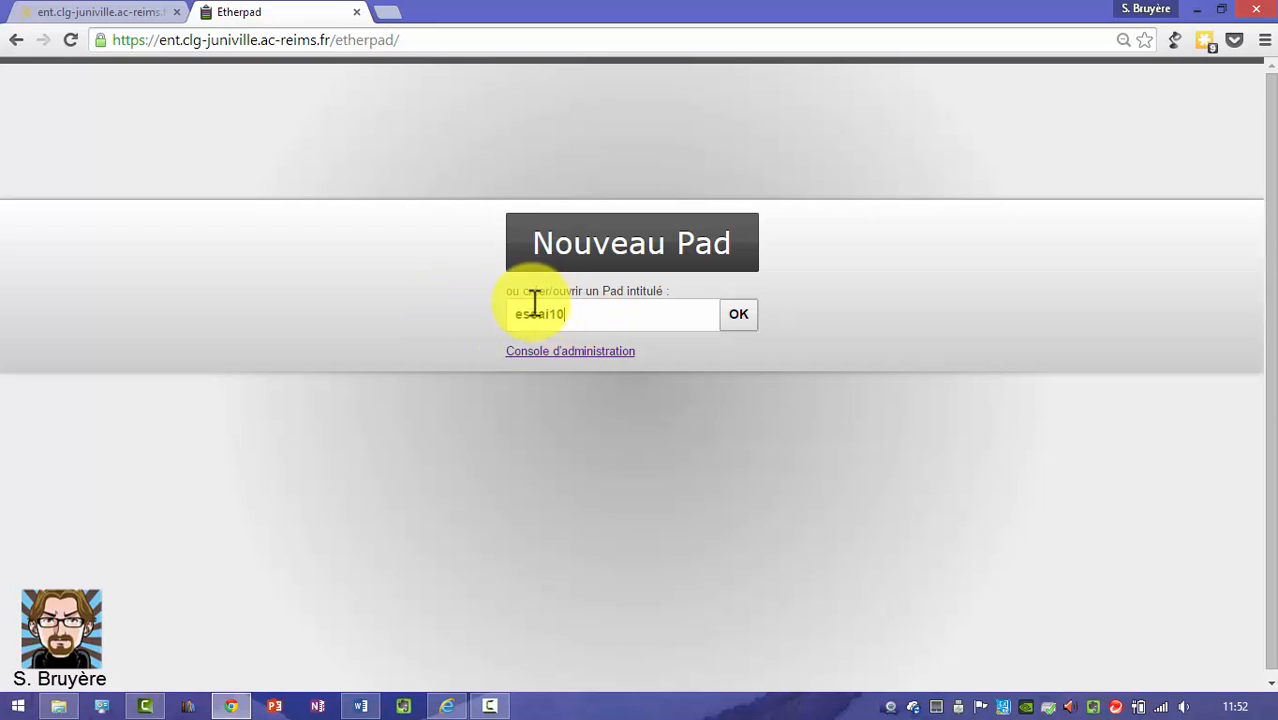
{"action": "left_click", "coordinate": [741, 323]}
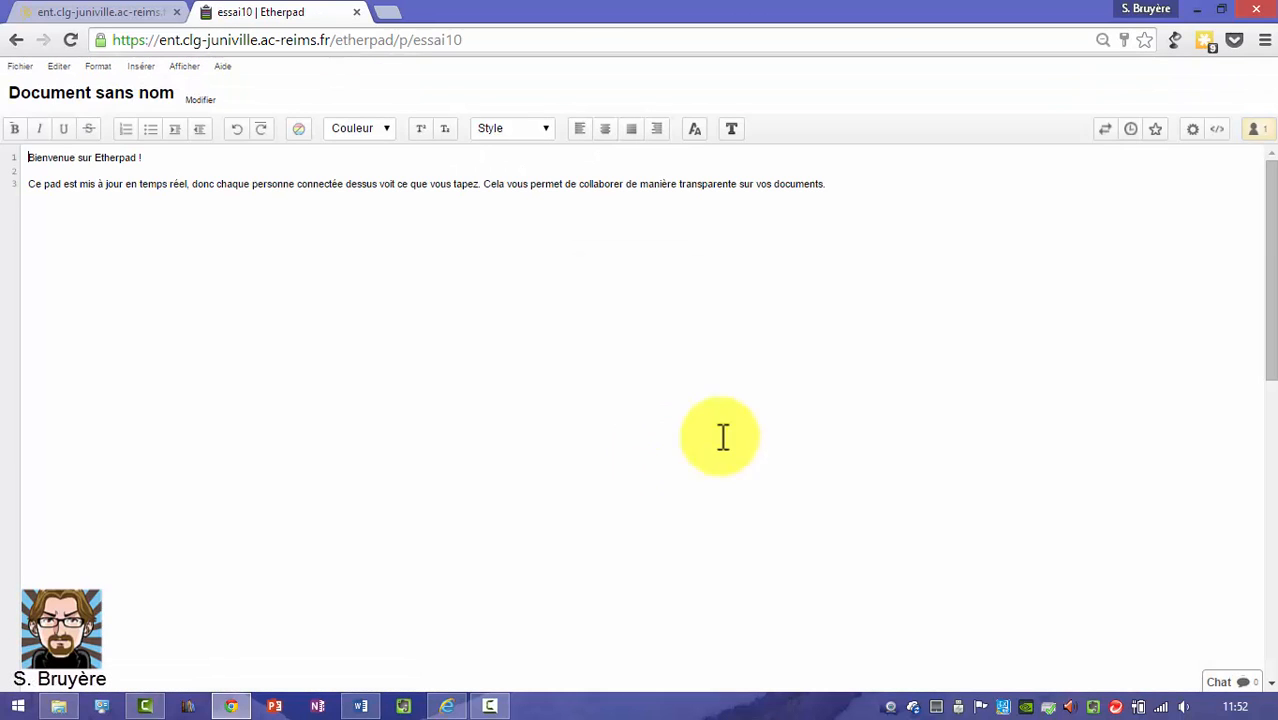
Rename the untitled document as "essai10"
{"action": "left_click", "coordinate": [201, 100]}
{"action": "type", "text": "essai10"}
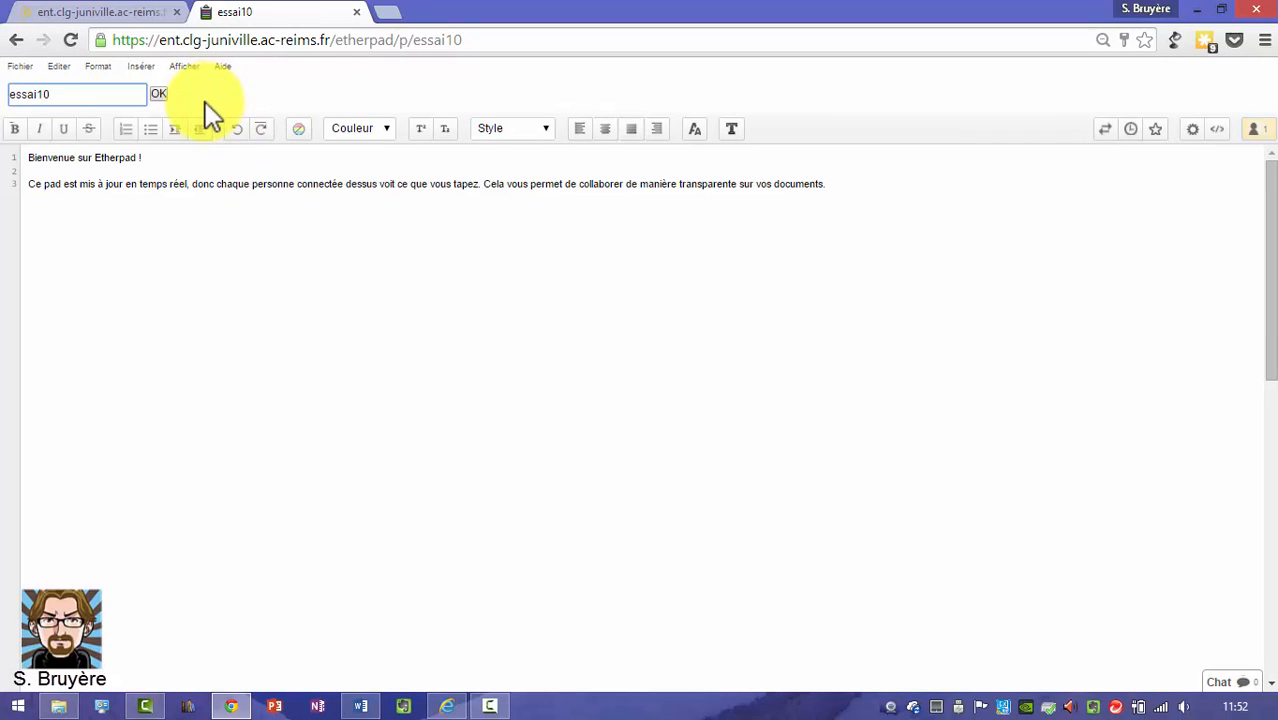
{"action": "left_click", "coordinate": [157, 94]}
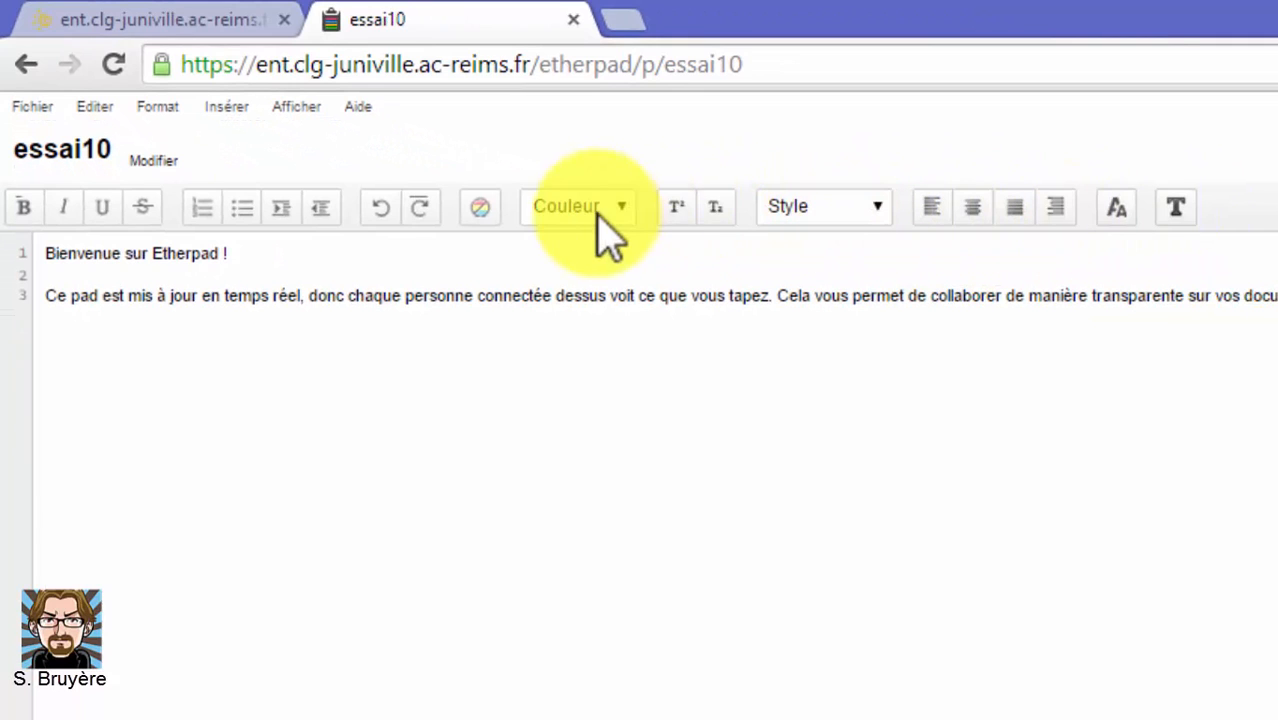
{"action": "left_click", "coordinate": [104, 108]}
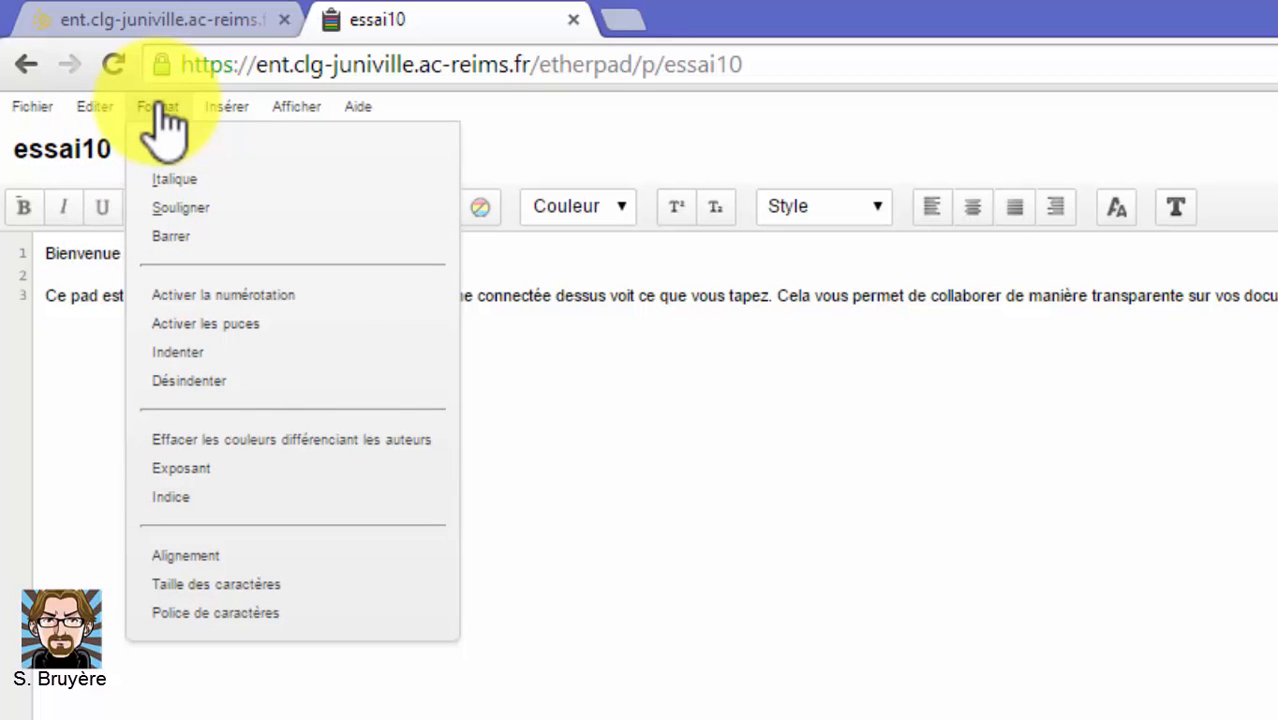
{"action": "mouse_move", "coordinate": [42, 107]}
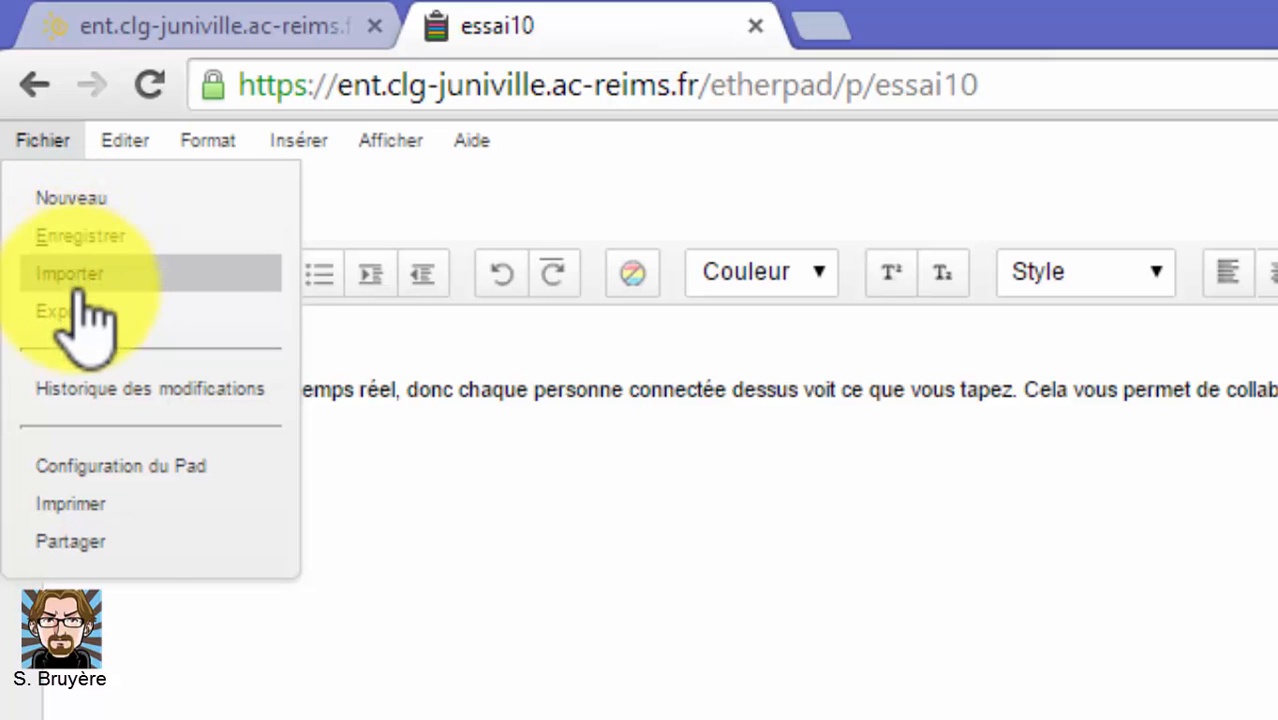
{"action": "mouse_move", "coordinate": [80, 302]}
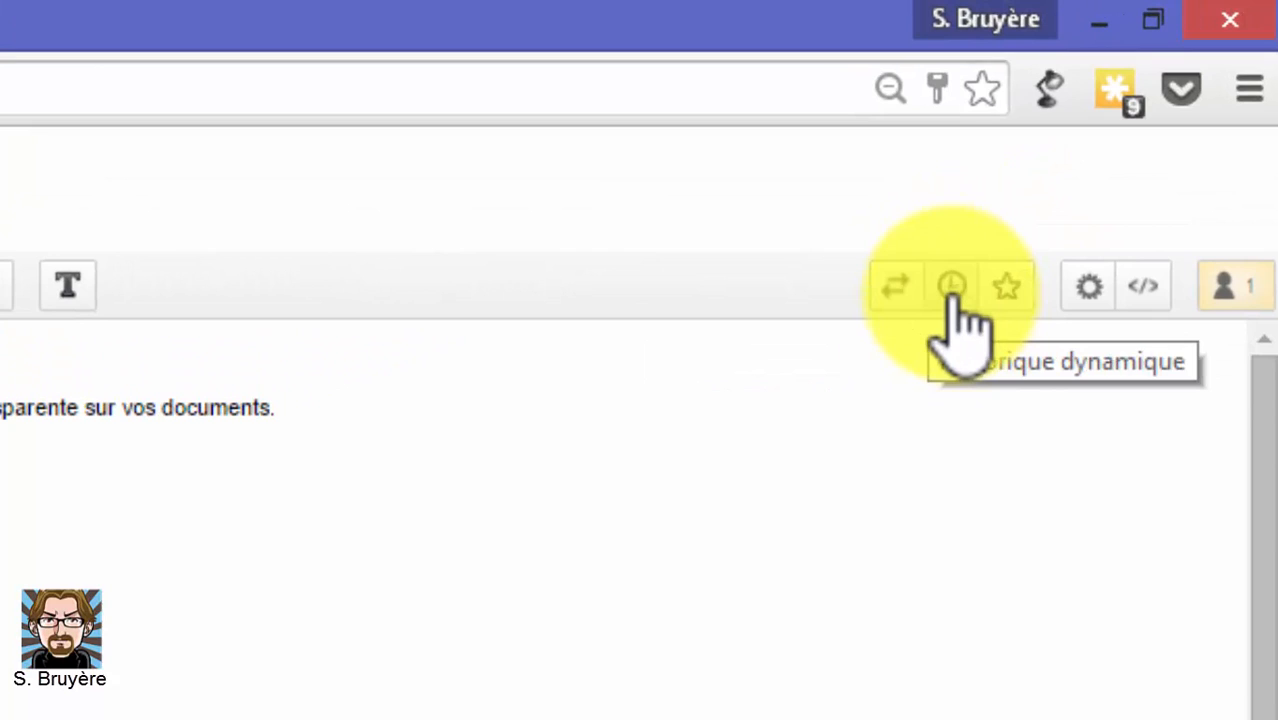
Replace the pad's entire default welcome text with "Texte d'essai"
{"action": "key", "text": "ctrl+a"}
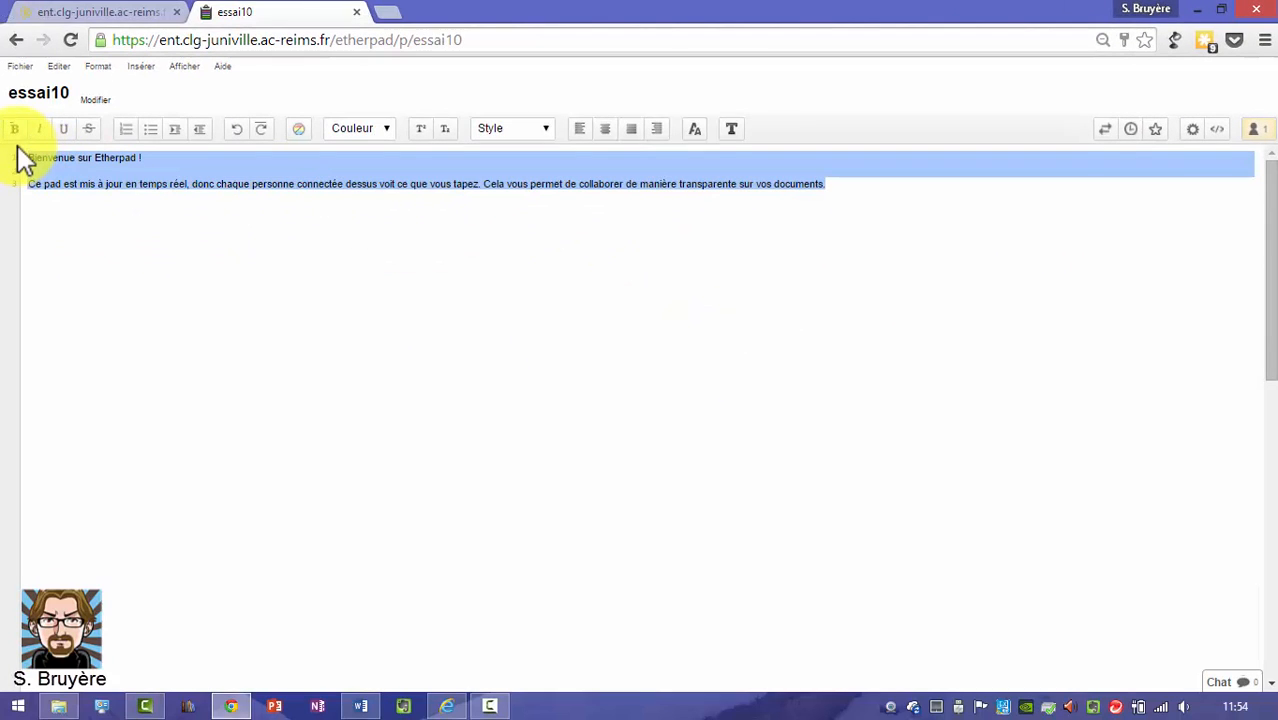
{"action": "type", "text": "Texte d'e"}
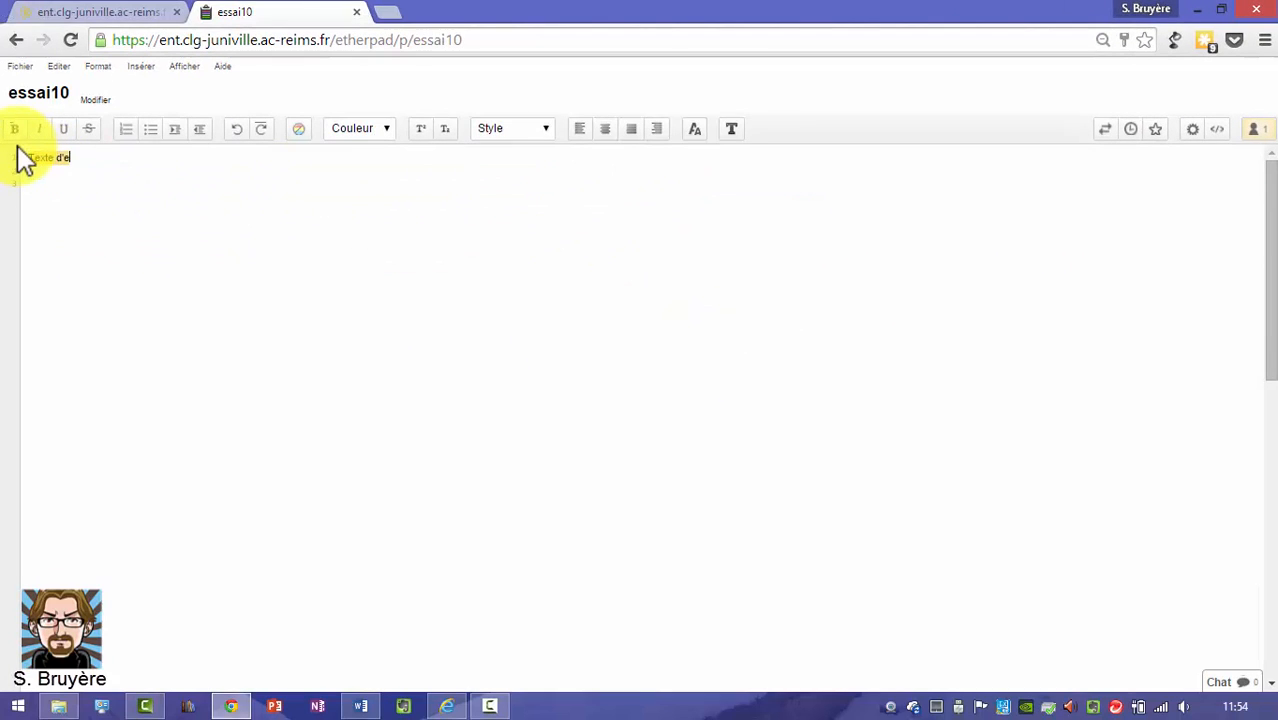
{"action": "type", "text": "ssai"}
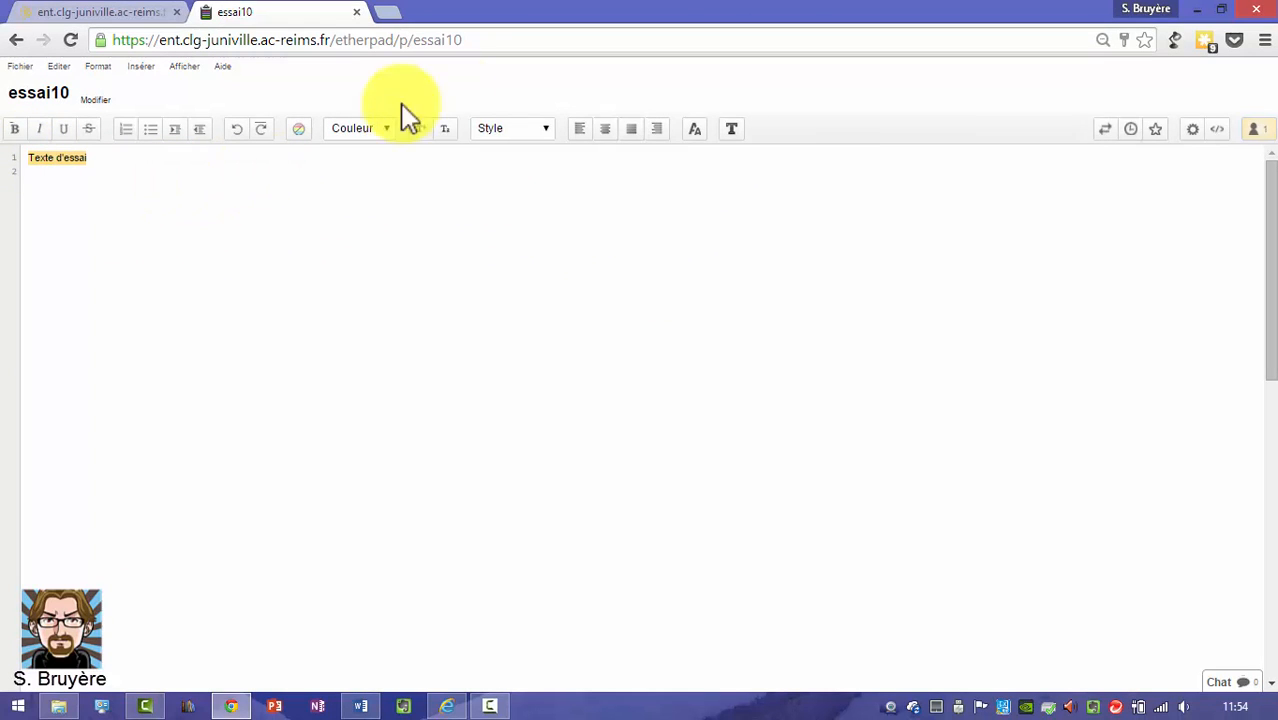
View the pad's dynamic version history and return to the pad
{"action": "left_click", "coordinate": [1130, 136]}
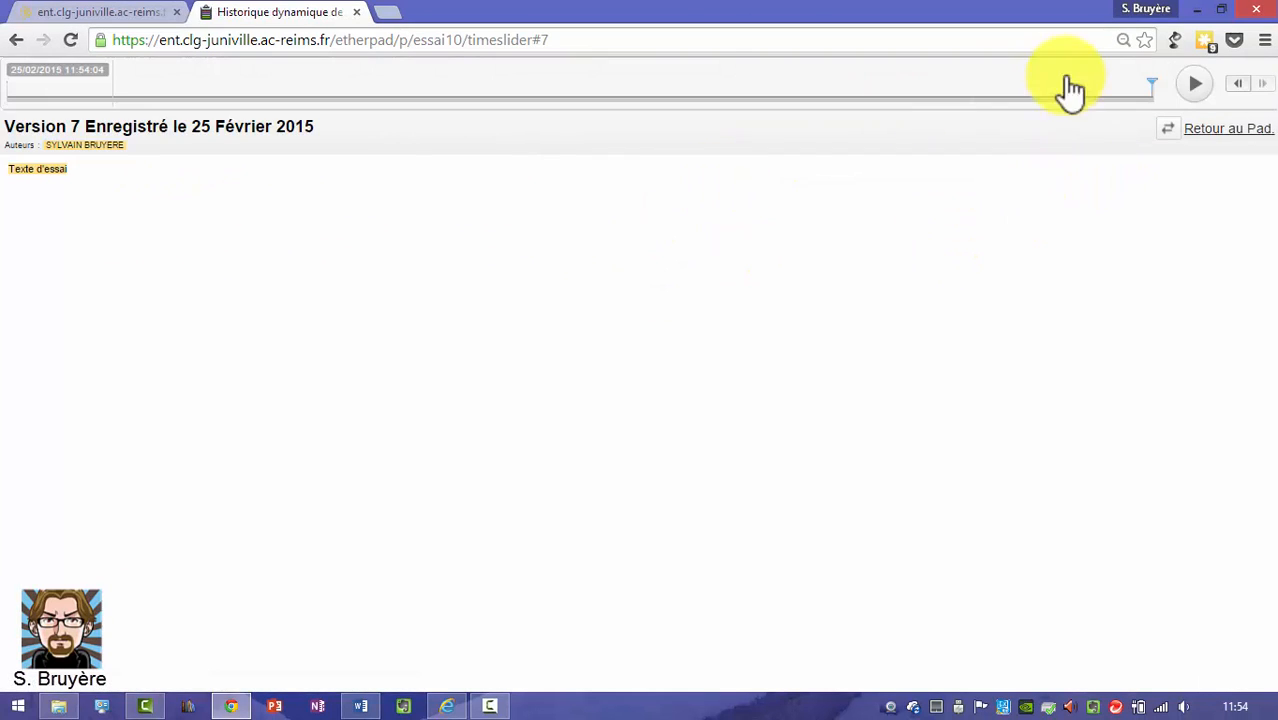
{"action": "left_click_drag", "start_coordinate": [1152, 80], "coordinate": [1173, 104]}
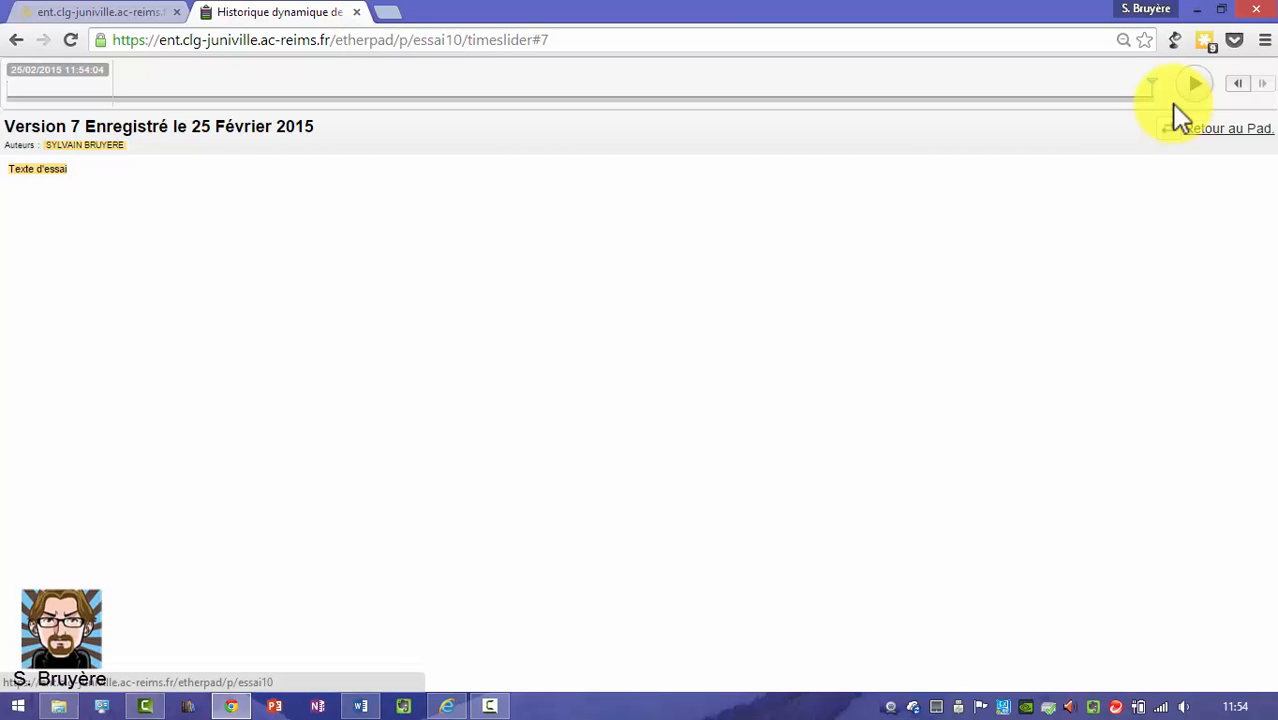
{"action": "left_click", "coordinate": [1180, 118]}
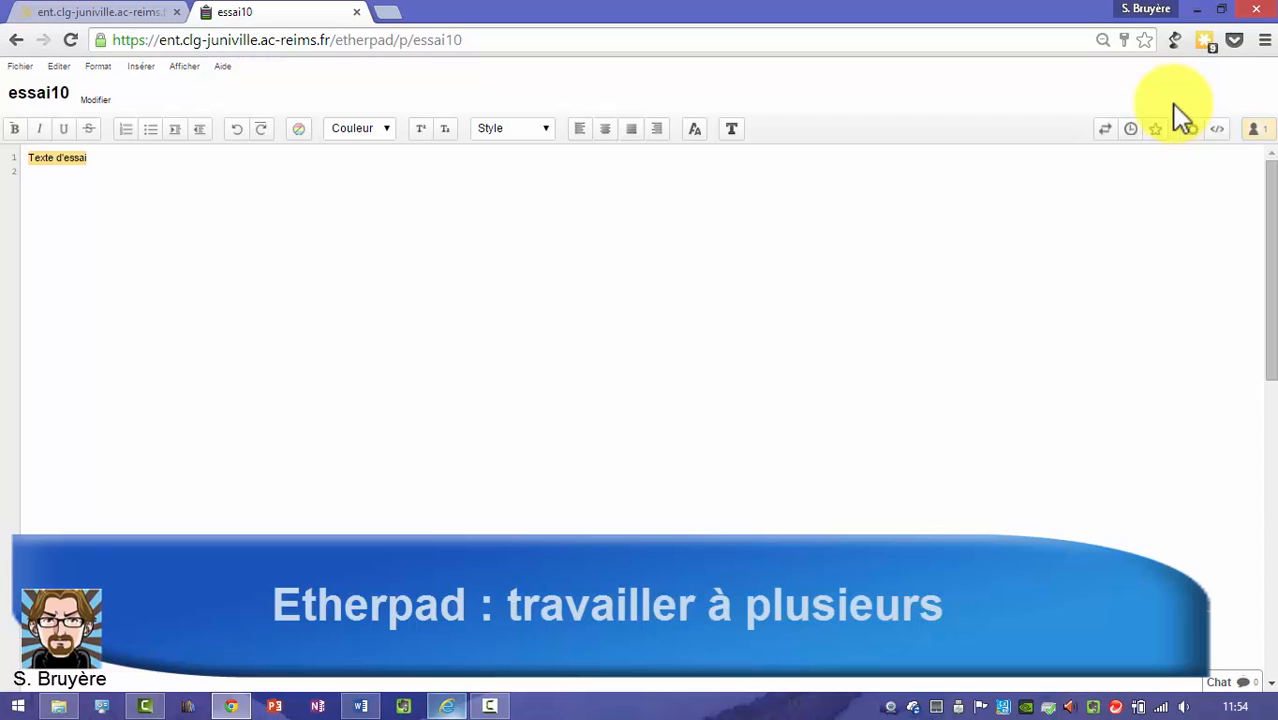
Switch to the second user's session in Internet Explorer and open the existing pad "essai10" in Etherpad
{"action": "key", "text": "alt+Tab"}
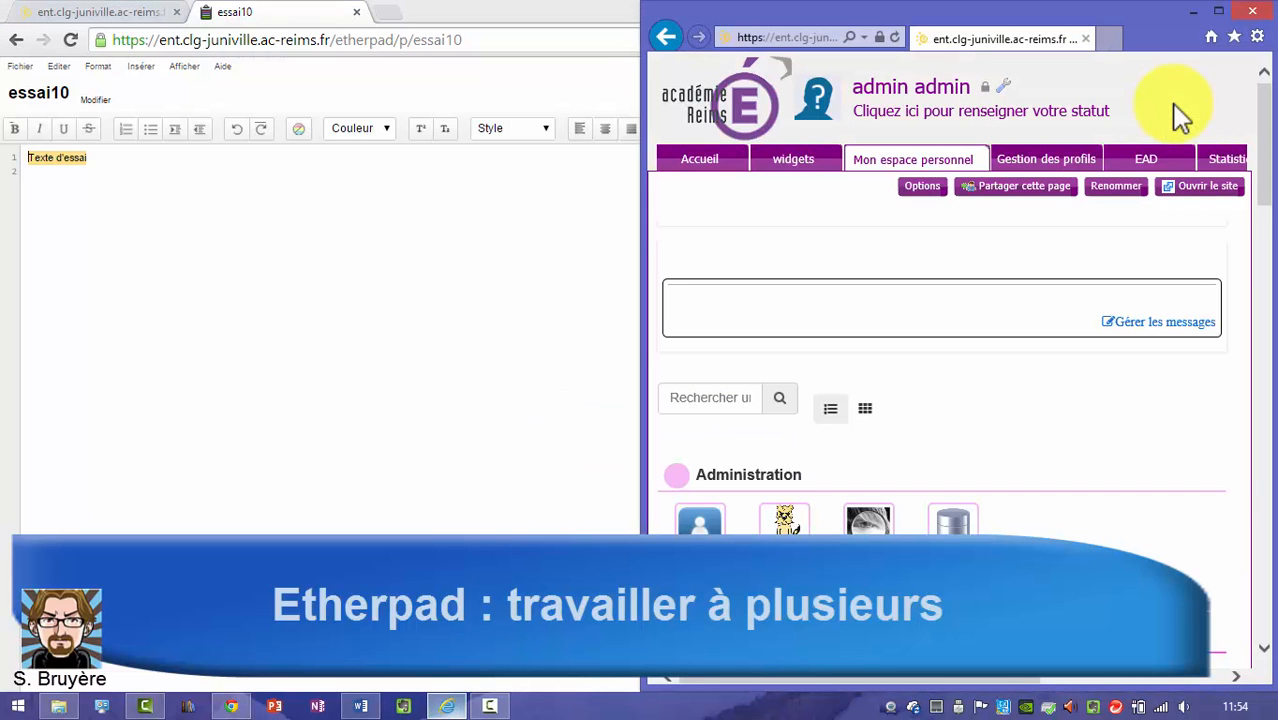
{"action": "key", "text": "super+Up"}
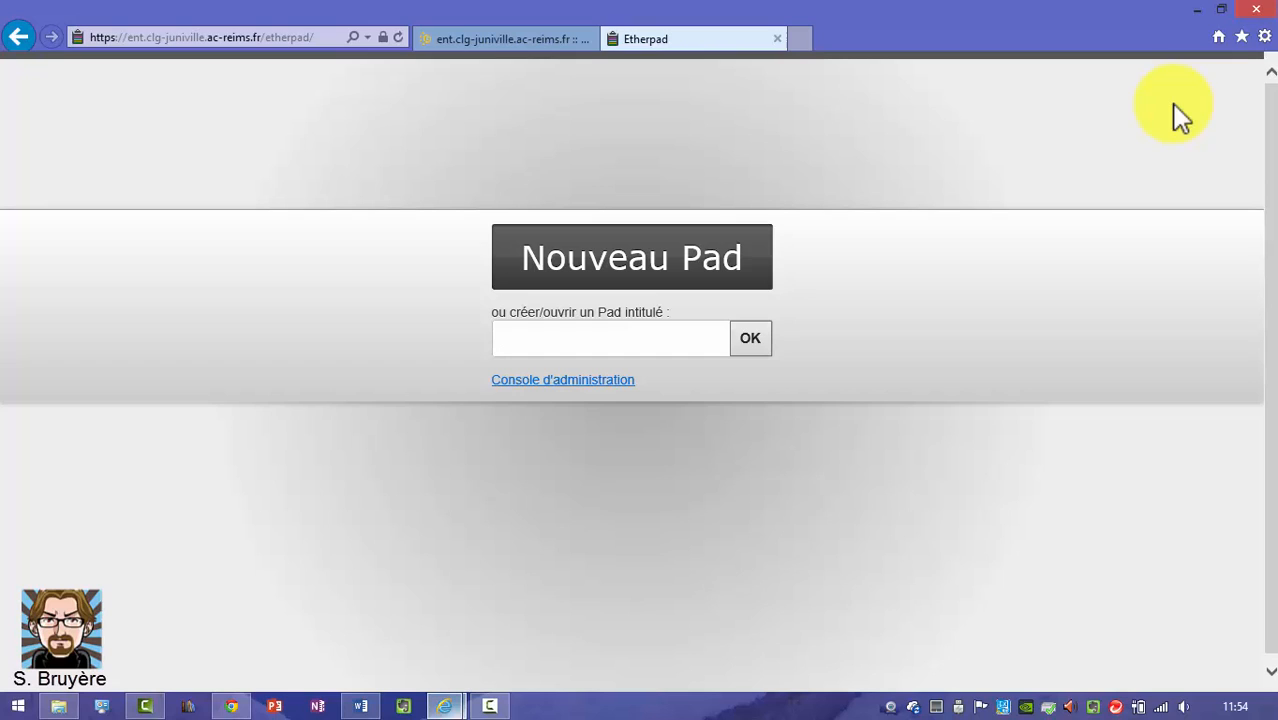
{"action": "type", "text": "es"}
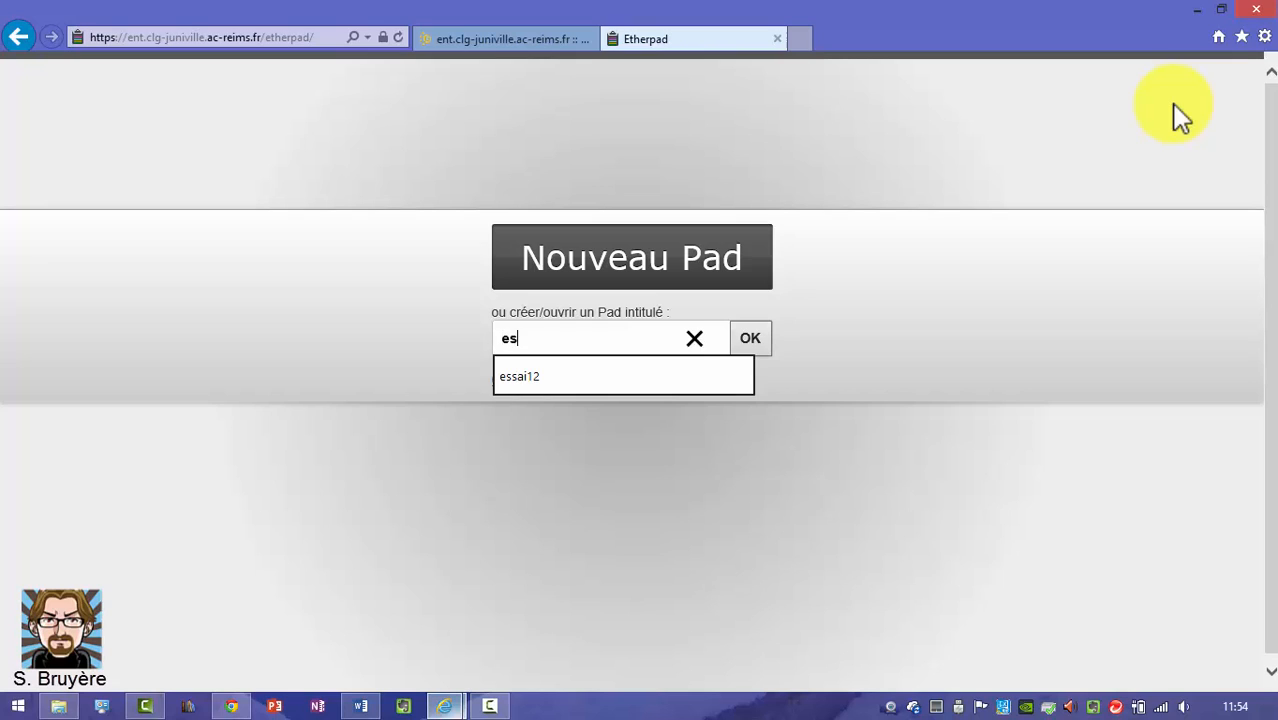
{"action": "type", "text": "sai10"}
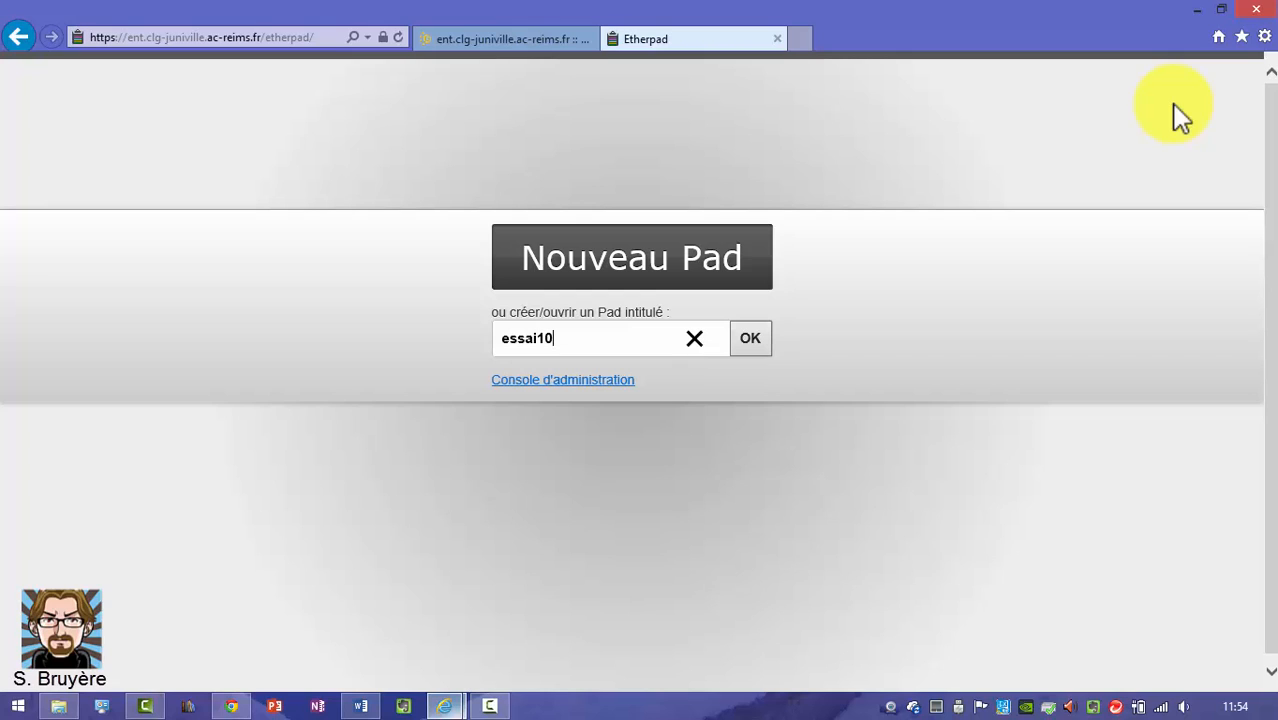
{"action": "key", "text": "Return"}
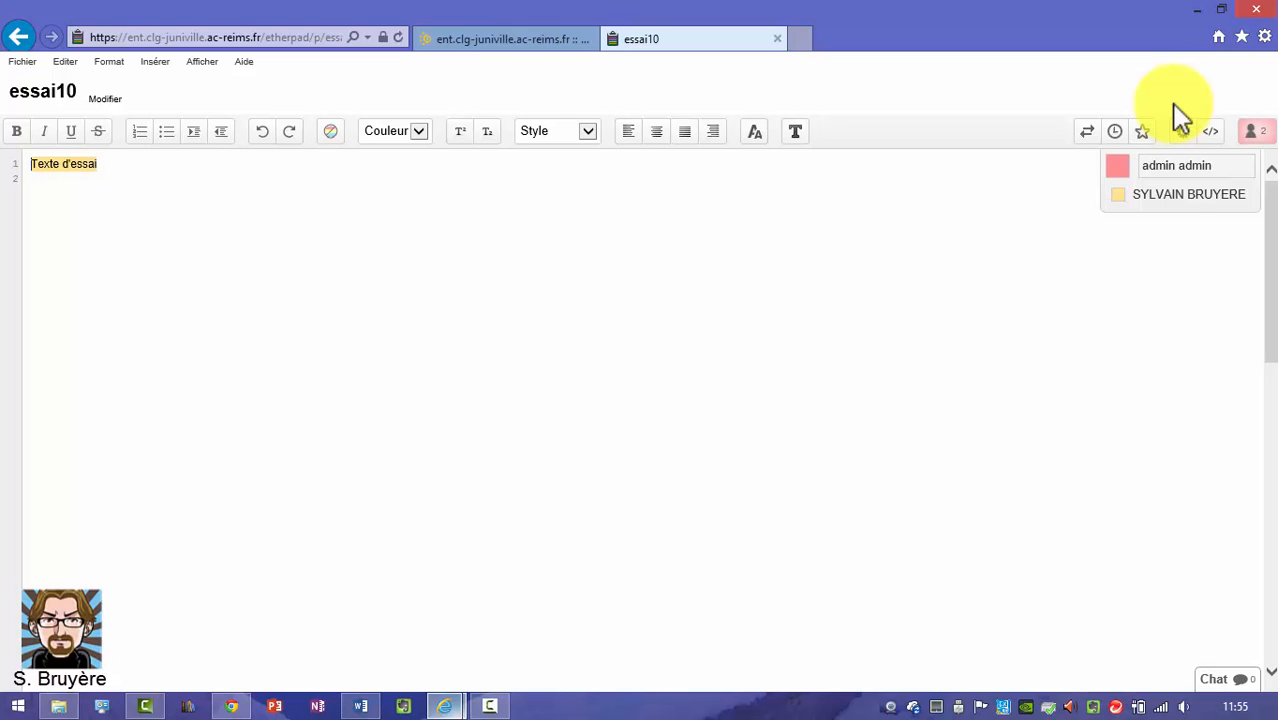
Arrange the Chrome and Internet Explorer windows side by side, with Internet Explorer active
{"action": "key", "text": "super+Down"}
{"action": "key", "text": "super+Up"}
{"action": "key", "text": "super+Down"}
{"action": "key", "text": "super+Right"}
{"action": "key", "text": "alt+Tab"}
{"action": "key", "text": "super+Left"}
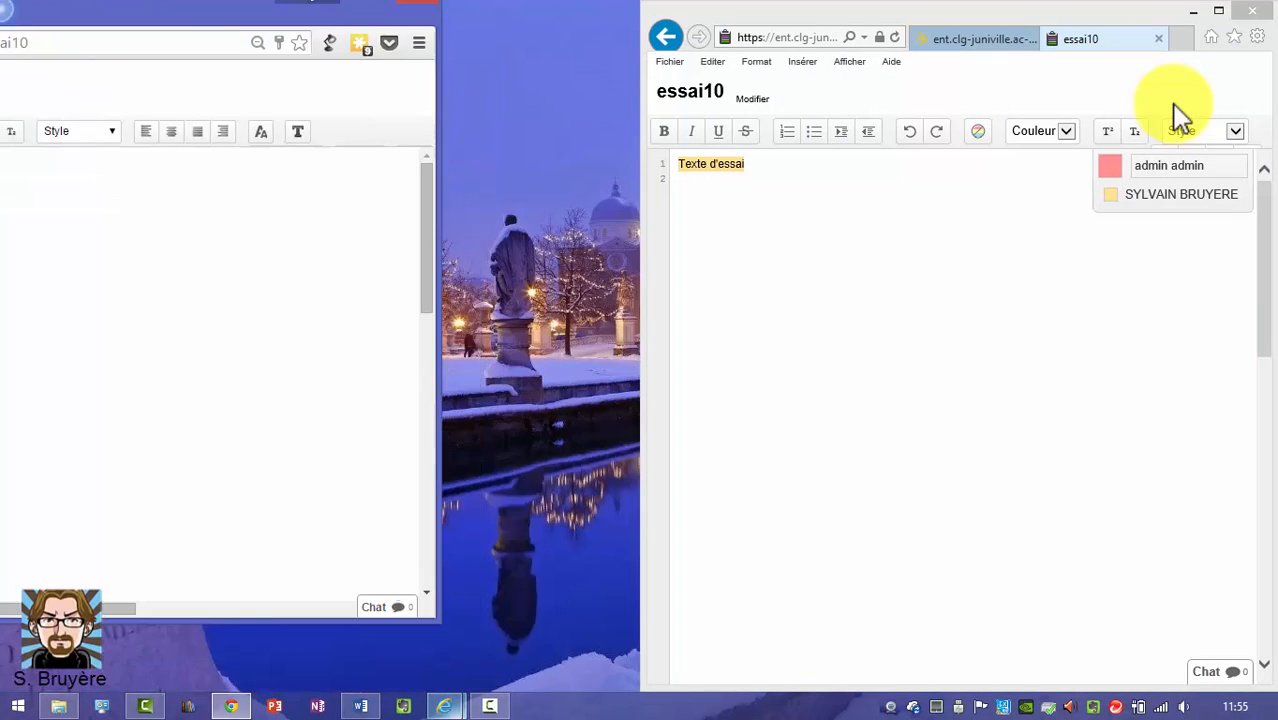
{"action": "key", "text": "alt+Tab"}
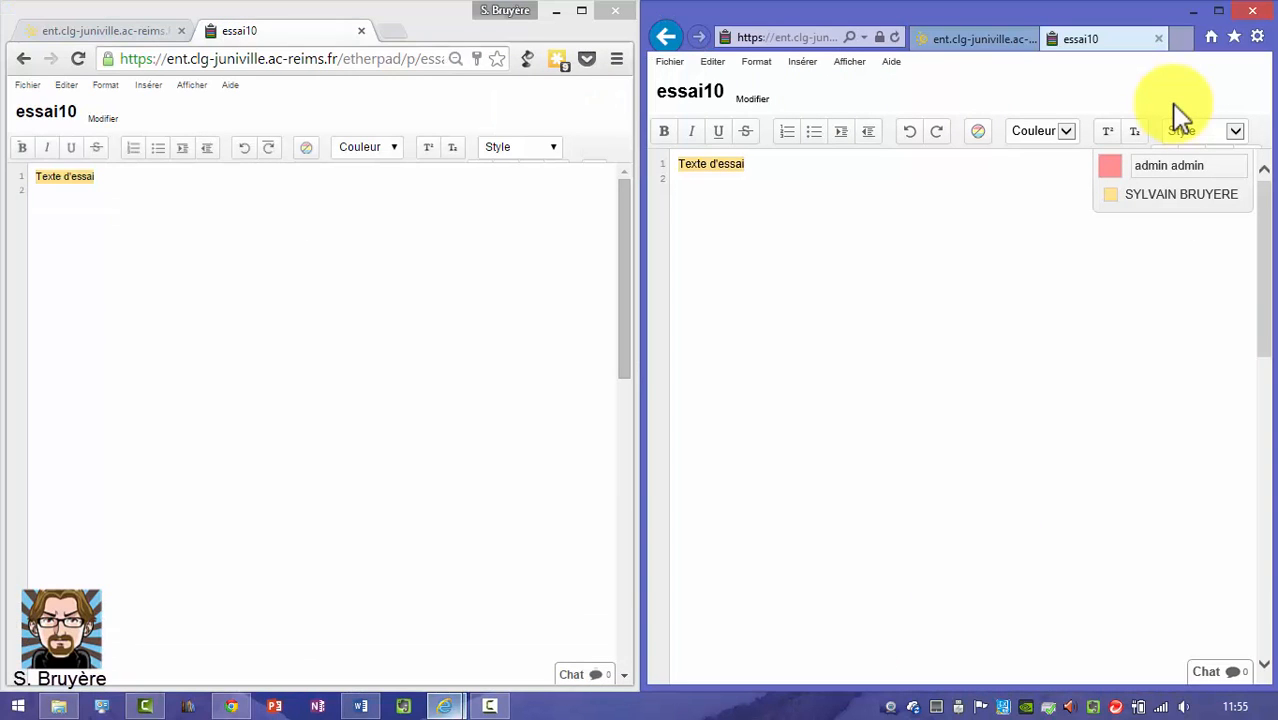
Add a "Texte d'essai" line below the existing text in Internet Explorer and another one below that in Chrome
{"action": "key", "text": "Return"}
{"action": "key", "text": "Return"}
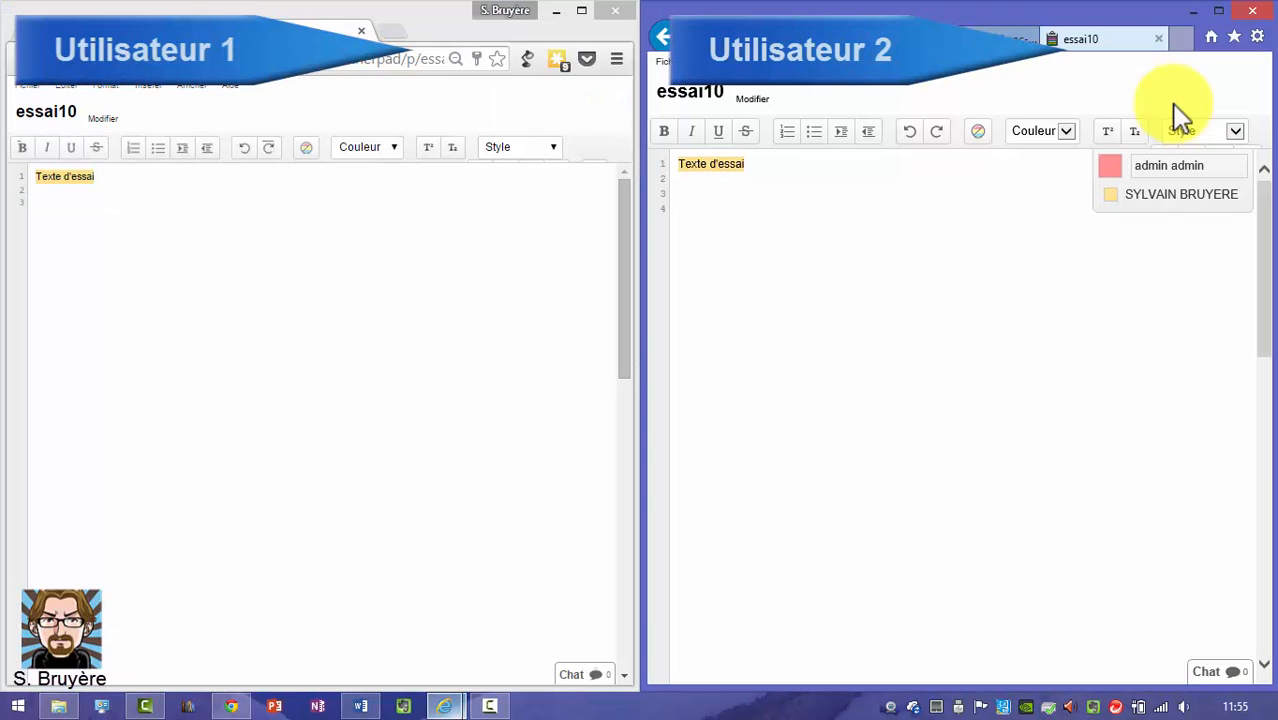
{"action": "type", "text": "Texte"}
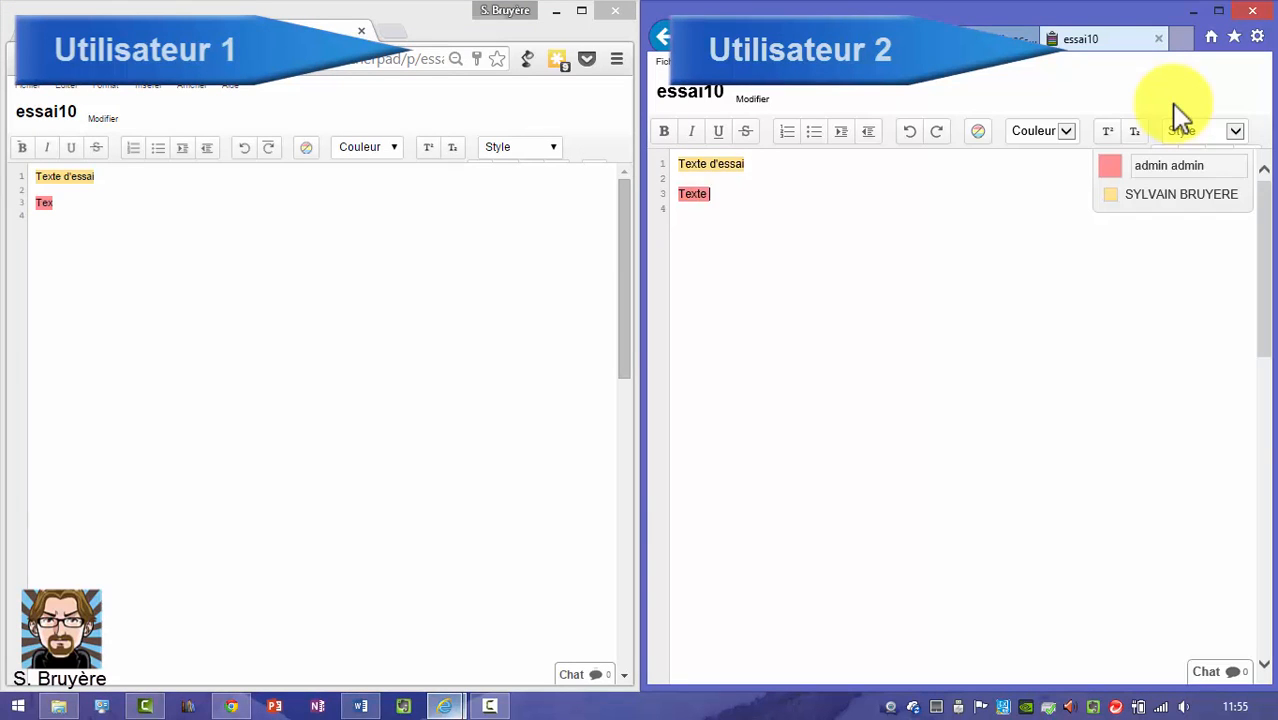
{"action": "type", "text": " d'essai"}
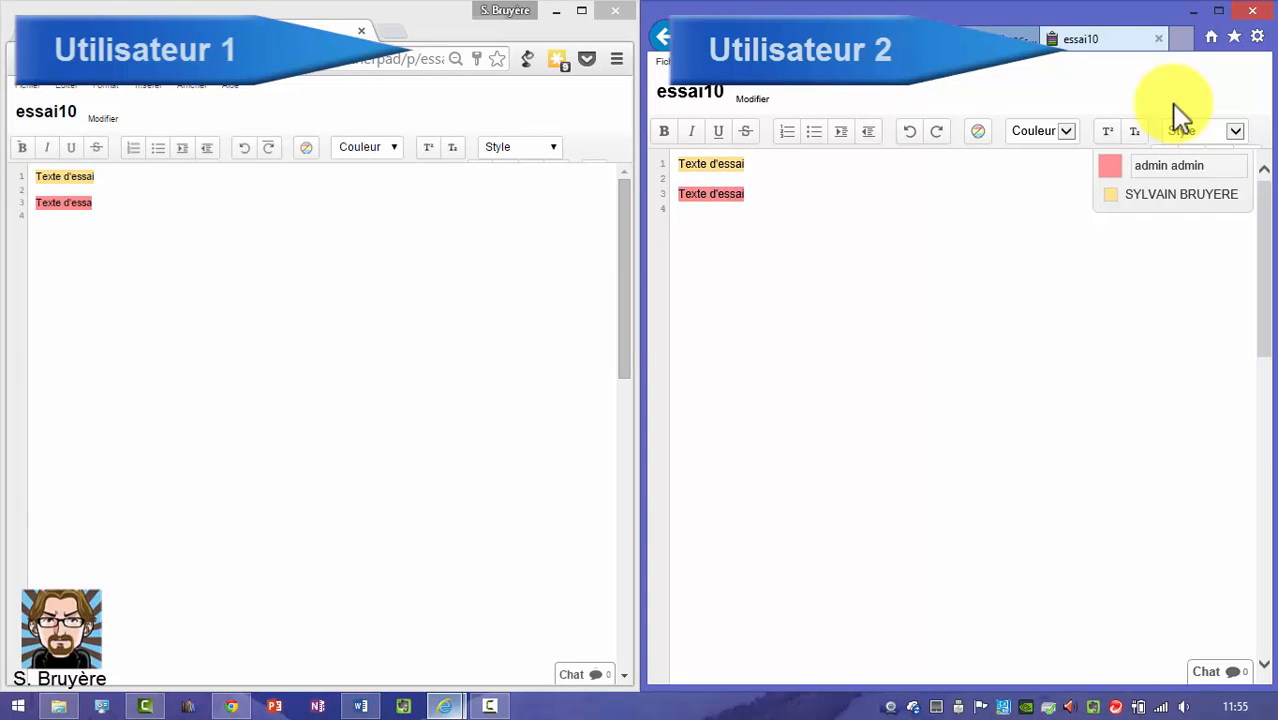
{"action": "key", "text": "alt+Tab"}
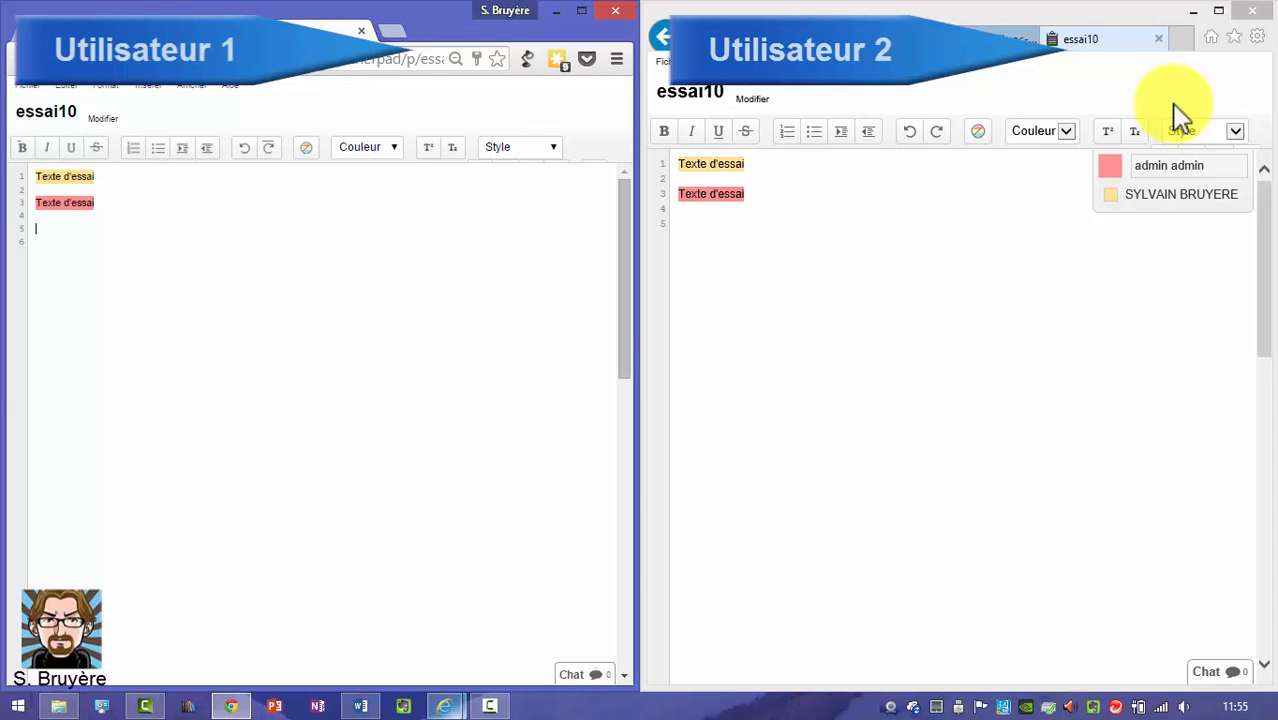
{"action": "type", "text": "Texte d'essai"}
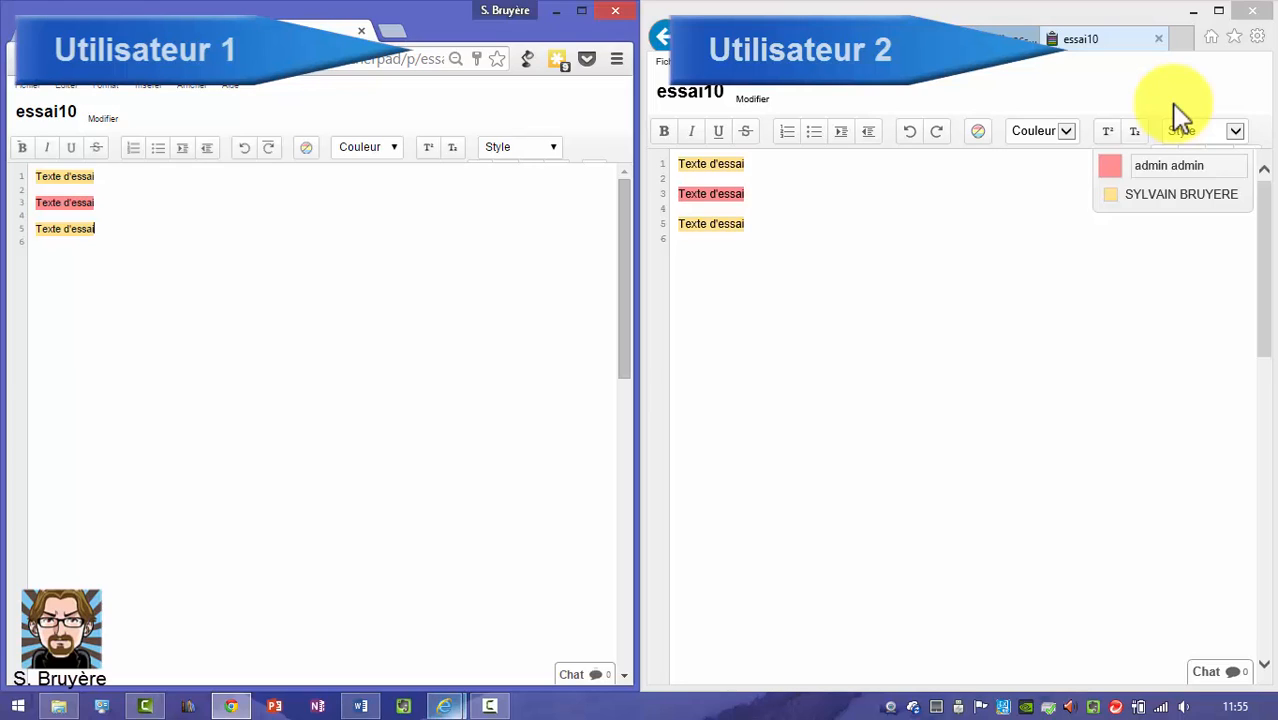
Open the pad's chat in Chrome and send "Message" as the first user
{"action": "key", "text": "alt+c"}
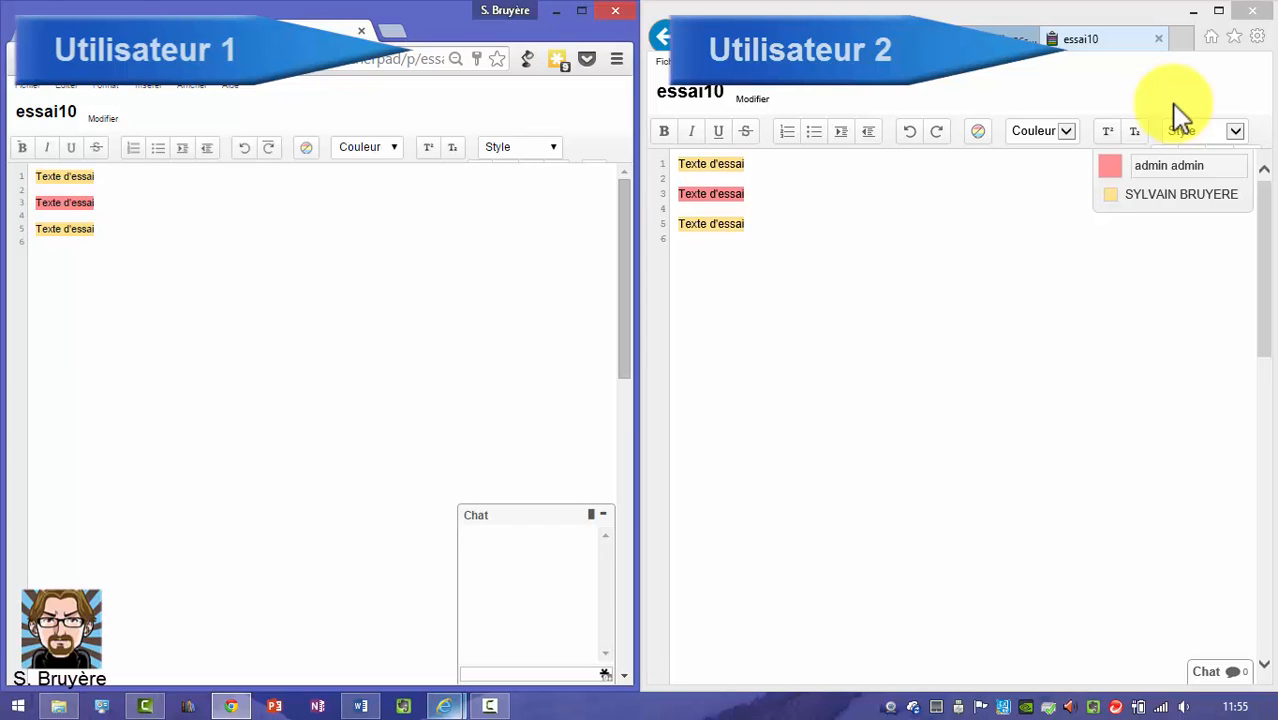
{"action": "type", "text": "Message"}
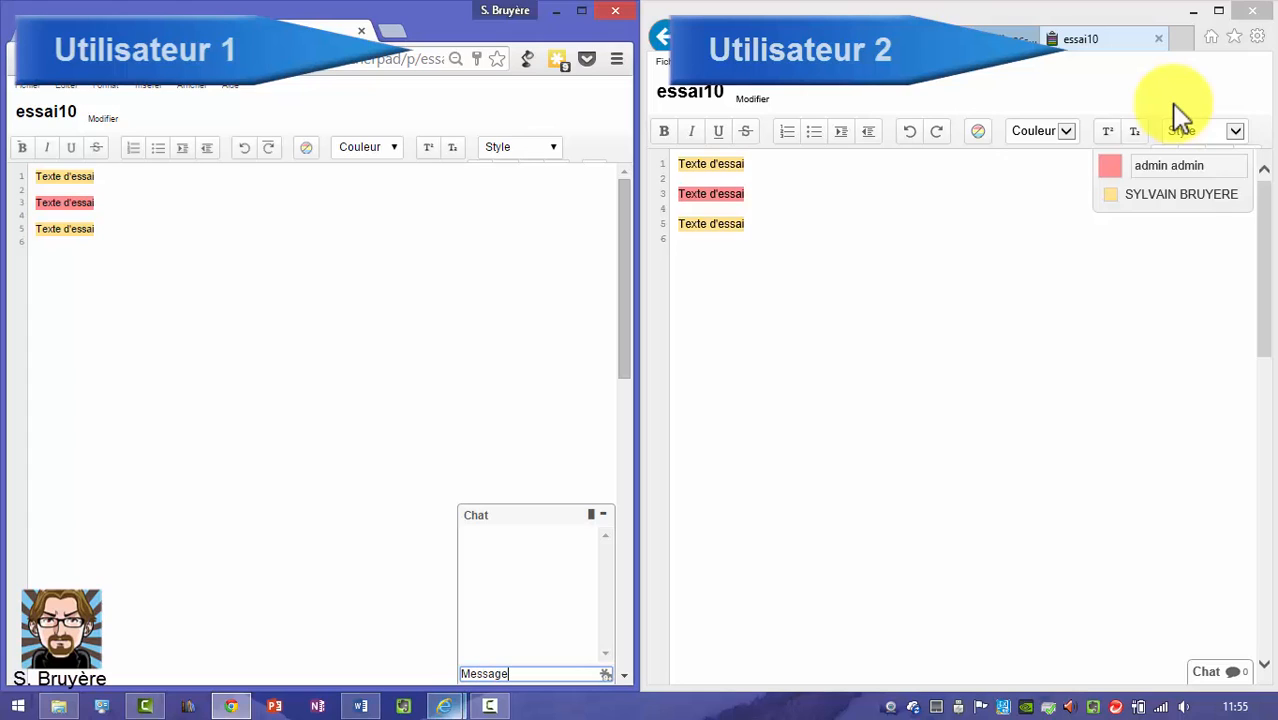
{"action": "key", "text": "Return"}
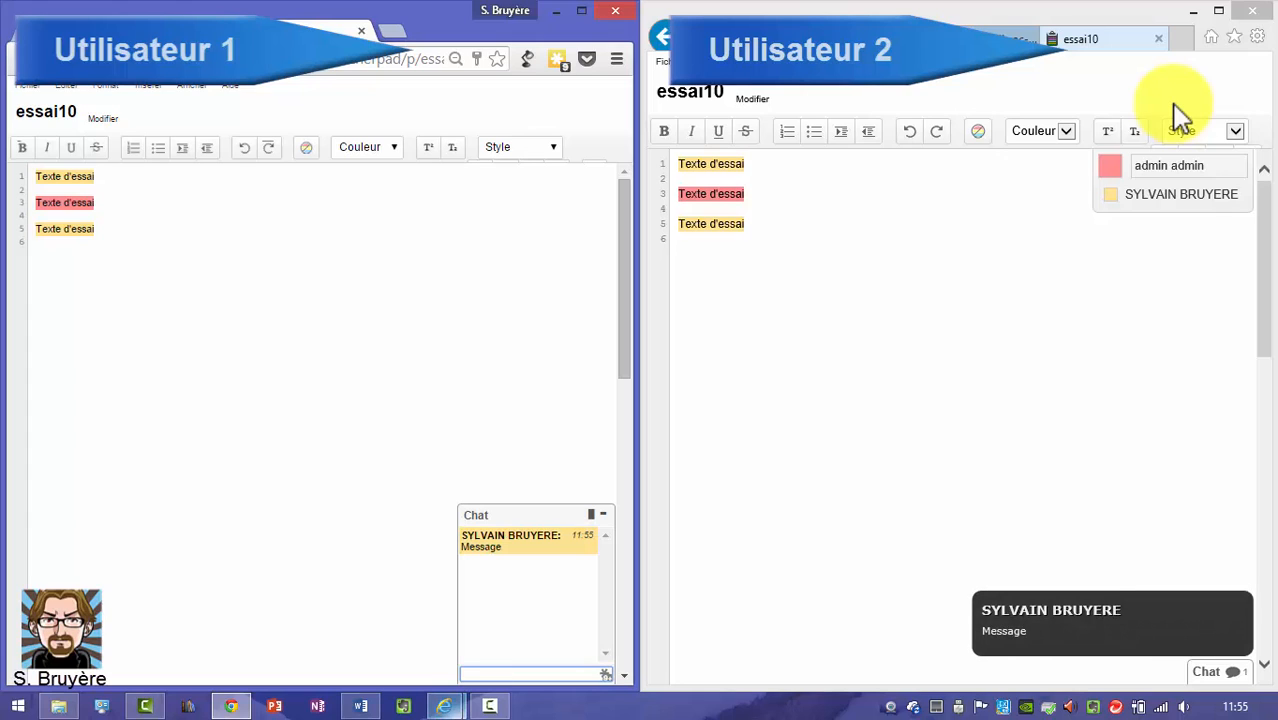
Switch to Internet Explorer, open the pad's chat and reply with "Message" as the second user
{"action": "key", "text": "alt+Tab"}
{"action": "key", "text": "alt+c"}
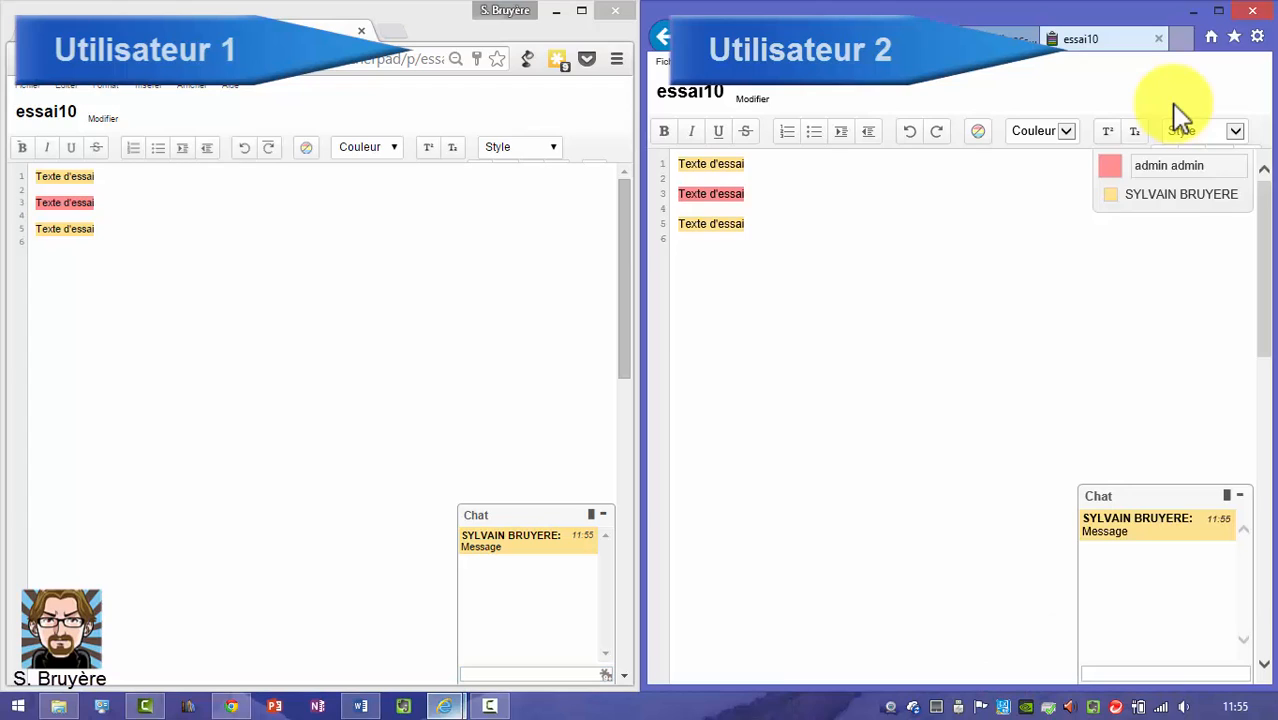
{"action": "type", "text": "Message"}
{"action": "key", "text": "Return"}
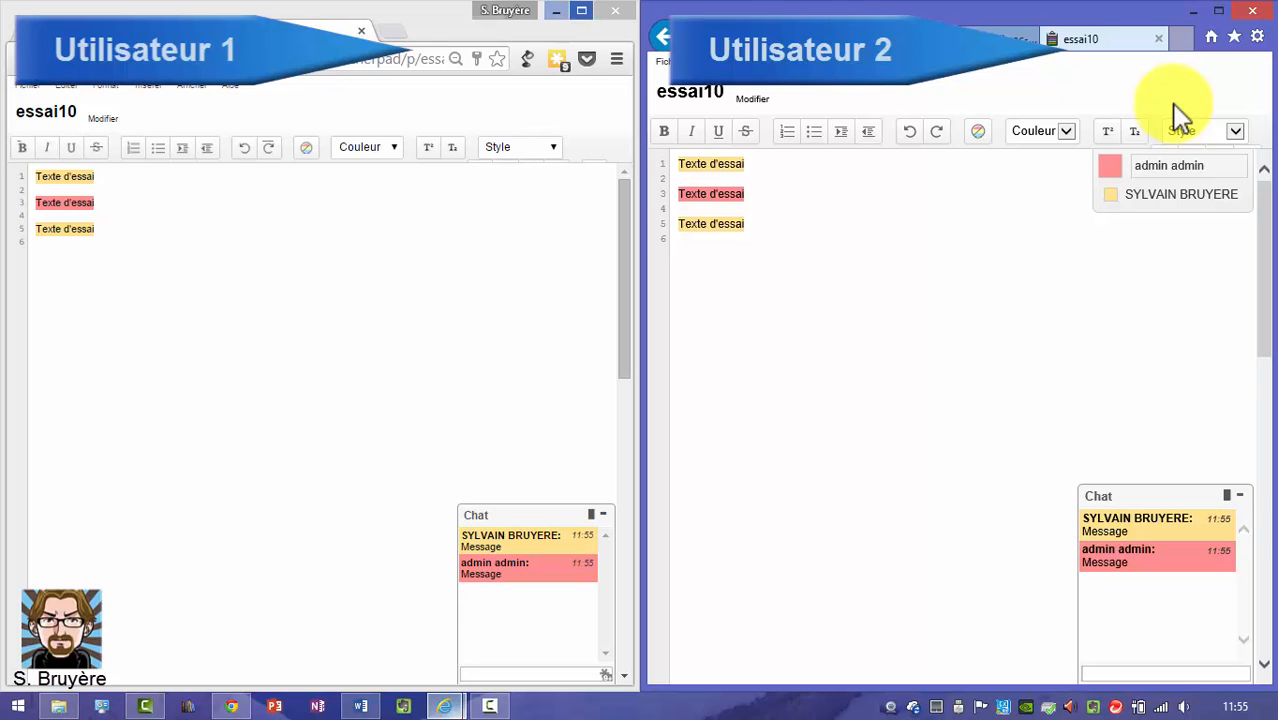
Maximize the Chrome window and copy the three "Texte d'essai" lines of the essai10 pad
{"action": "left_click", "coordinate": [581, 11]}
{"action": "left_click", "coordinate": [20, 66]}
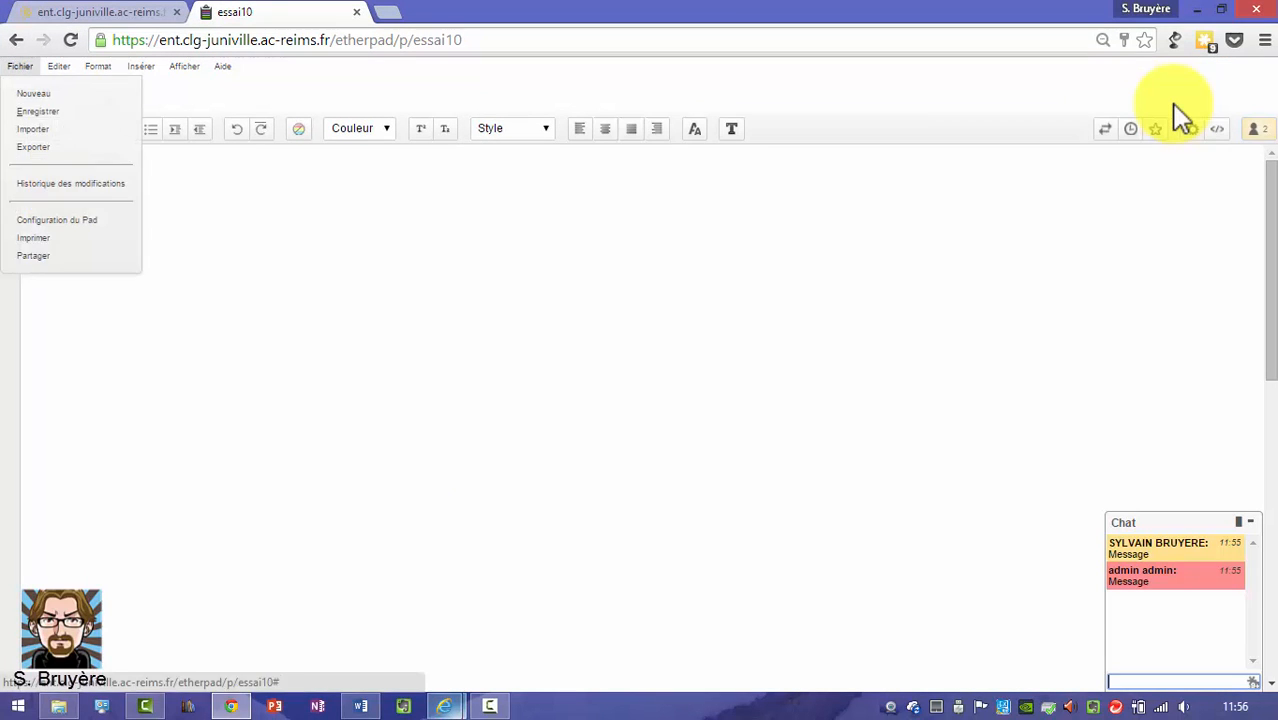
{"action": "left_click_drag", "start_coordinate": [29, 223], "coordinate": [28, 157]}
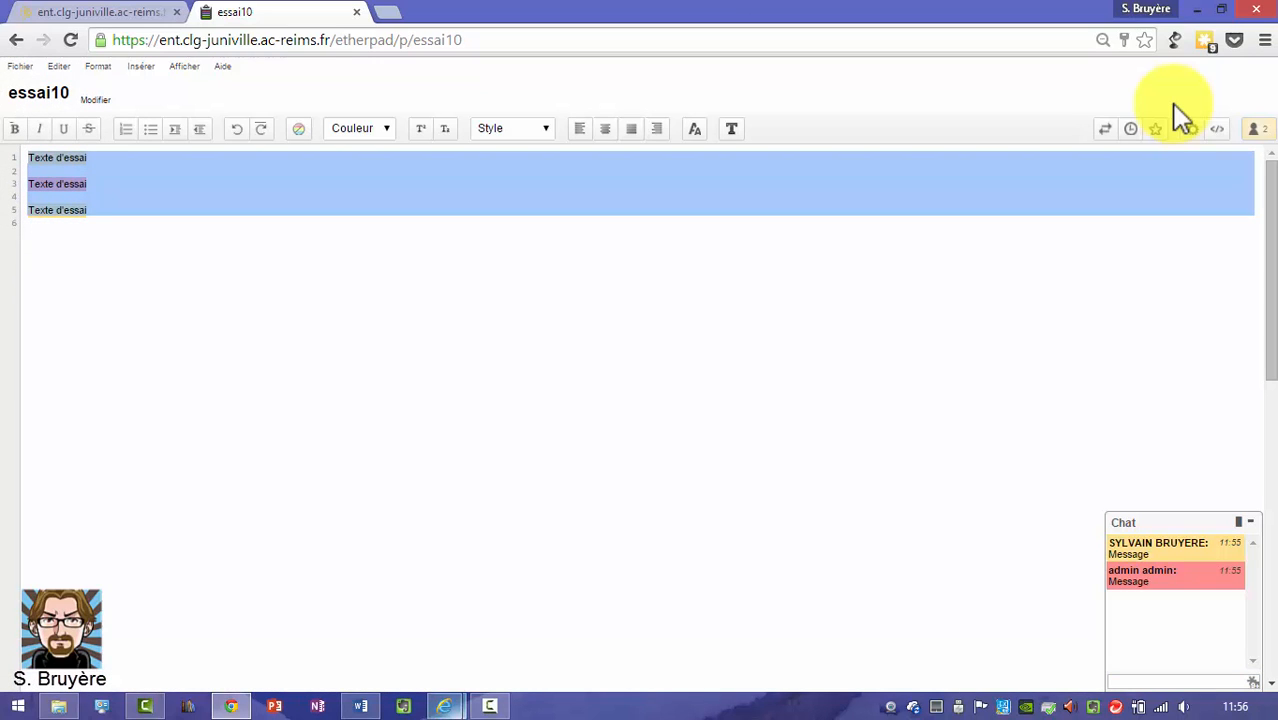
{"action": "right_click", "coordinate": [201, 193]}
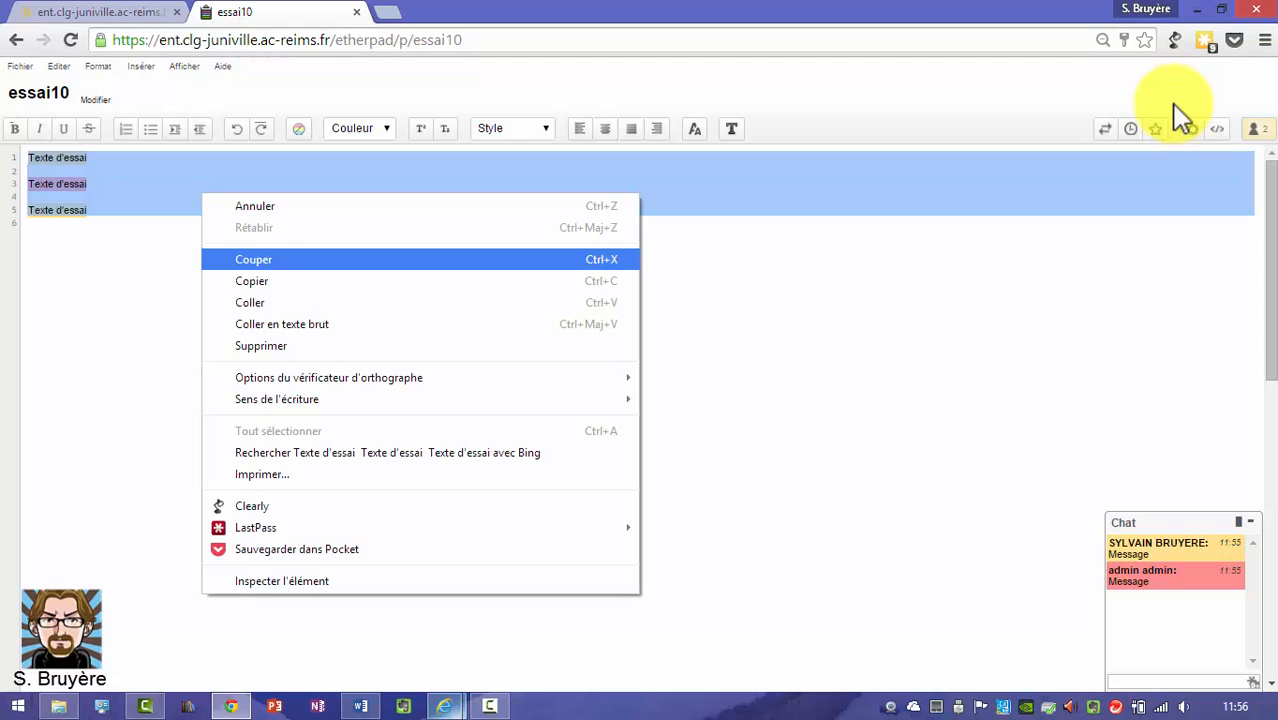
{"action": "left_click", "coordinate": [251, 281]}
Switch to Word, paste the copied lines as text only into the blank document, and undo the paste
{"action": "left_click", "coordinate": [360, 706]}
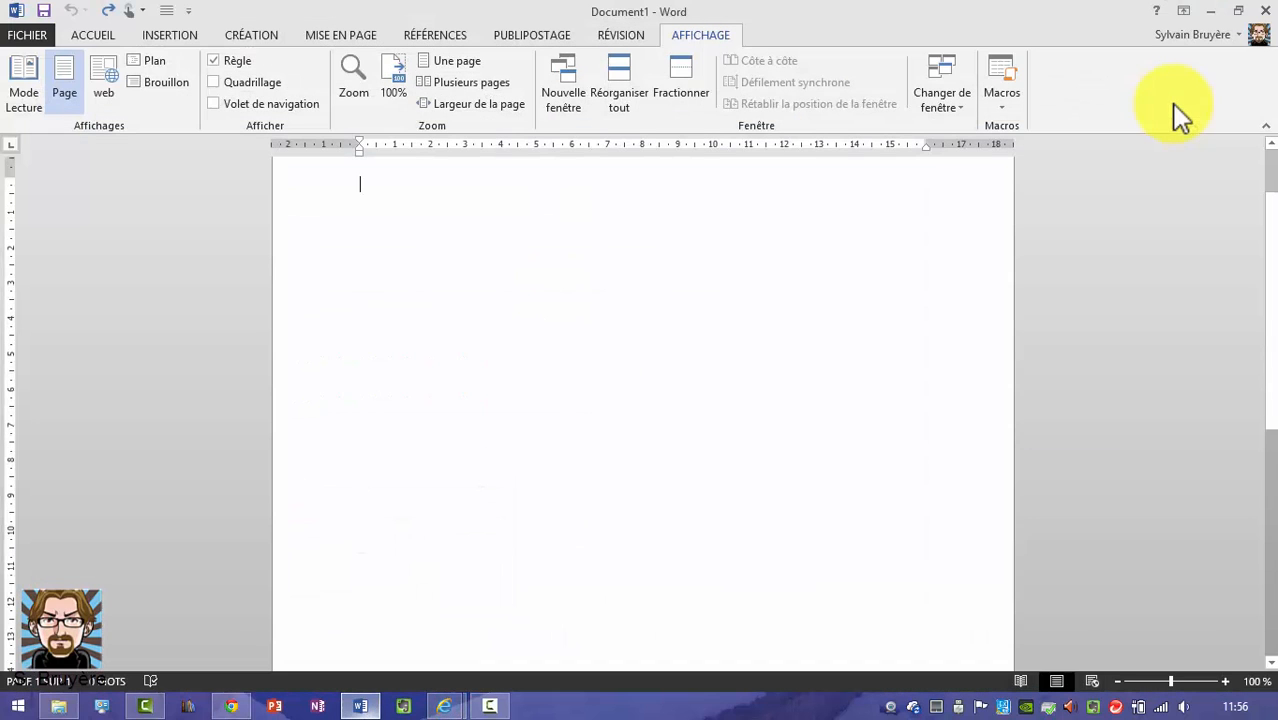
{"action": "right_click", "coordinate": [407, 261]}
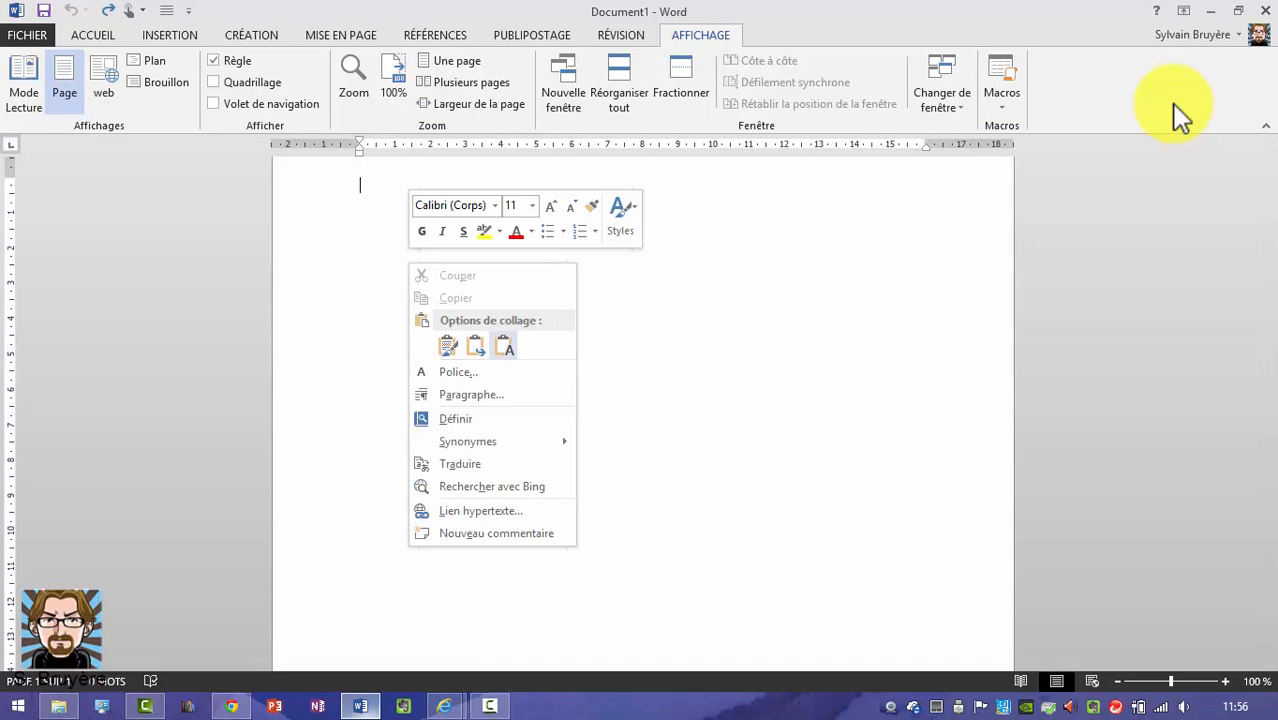
{"action": "left_click", "coordinate": [504, 345]}
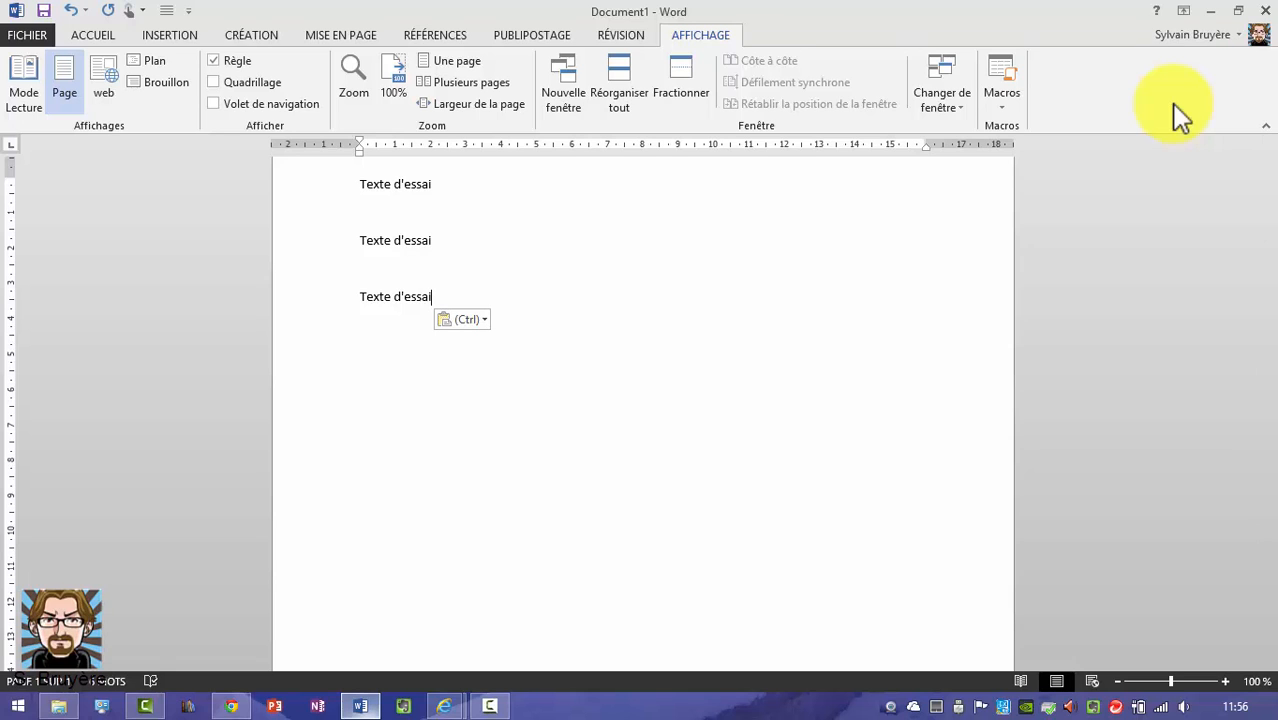
{"action": "key", "text": "ctrl+z"}
{"action": "left_click", "coordinate": [1211, 11]}
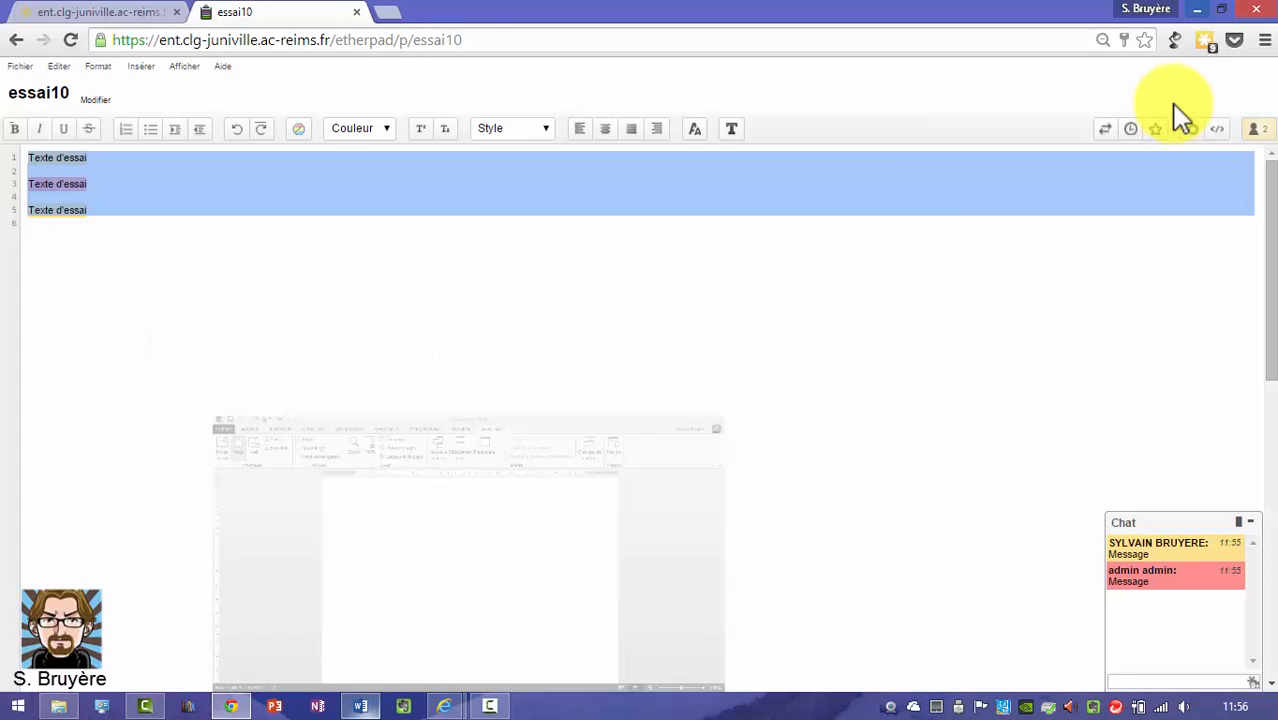
Export the pad in HTML format from Chrome and show the downloaded essai10 file in its folder
{"action": "left_click", "coordinate": [20, 66]}
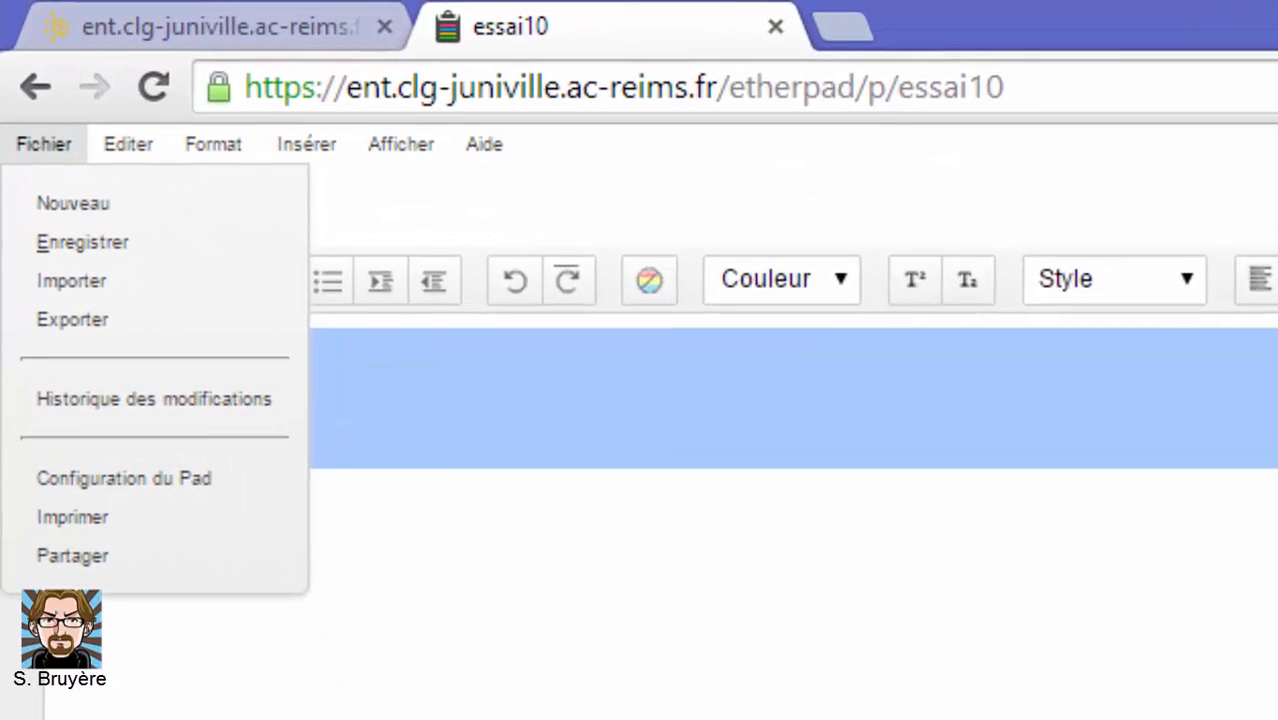
{"action": "mouse_move", "coordinate": [33, 146]}
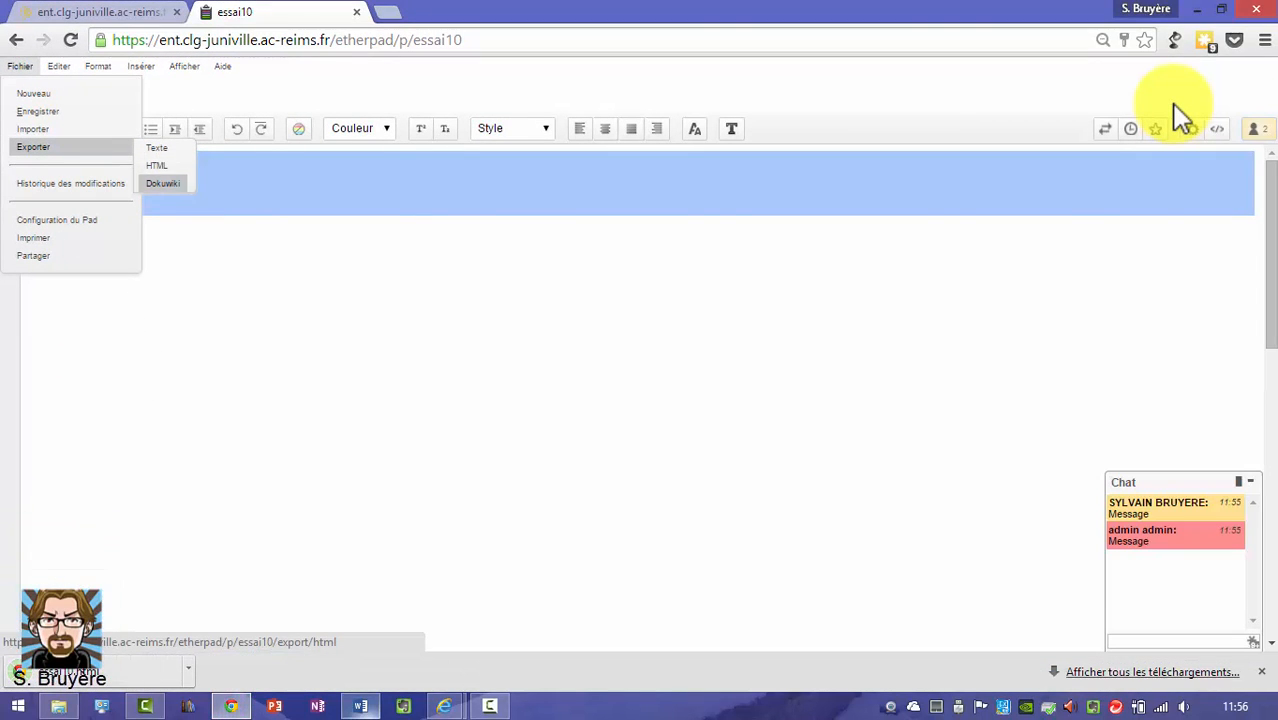
{"action": "left_click", "coordinate": [188, 670]}
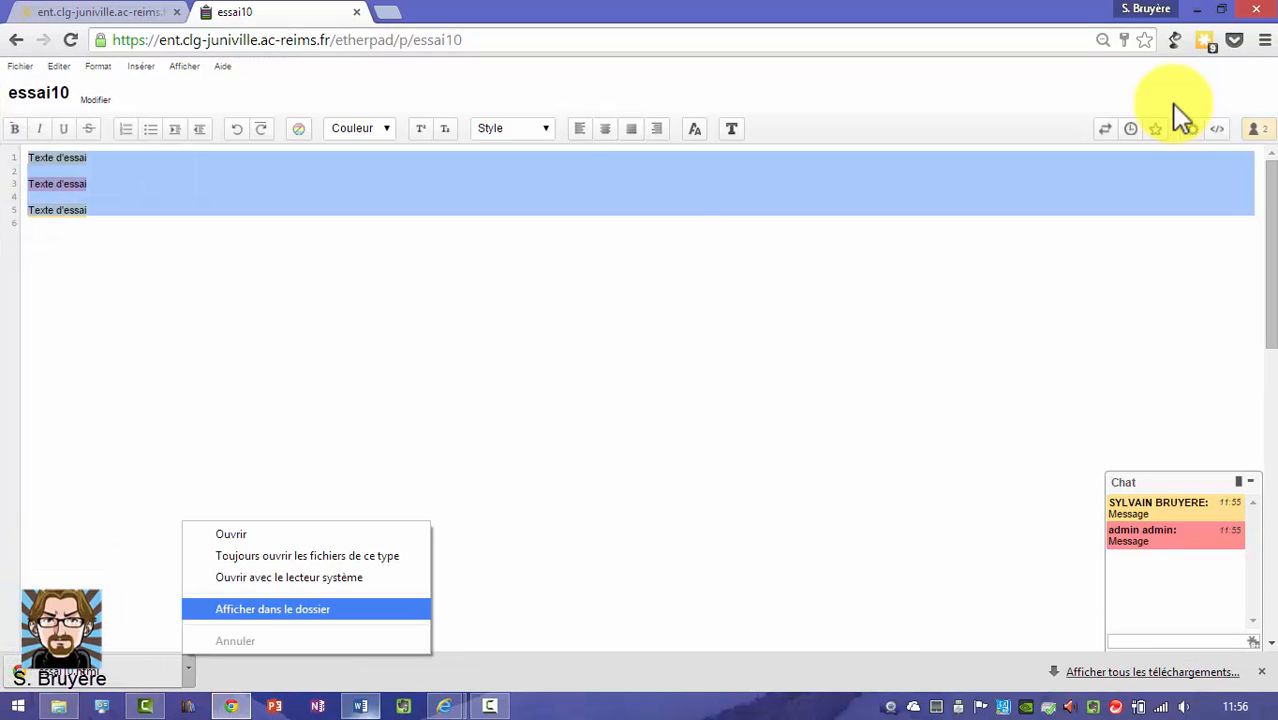
{"action": "left_click", "coordinate": [272, 609]}
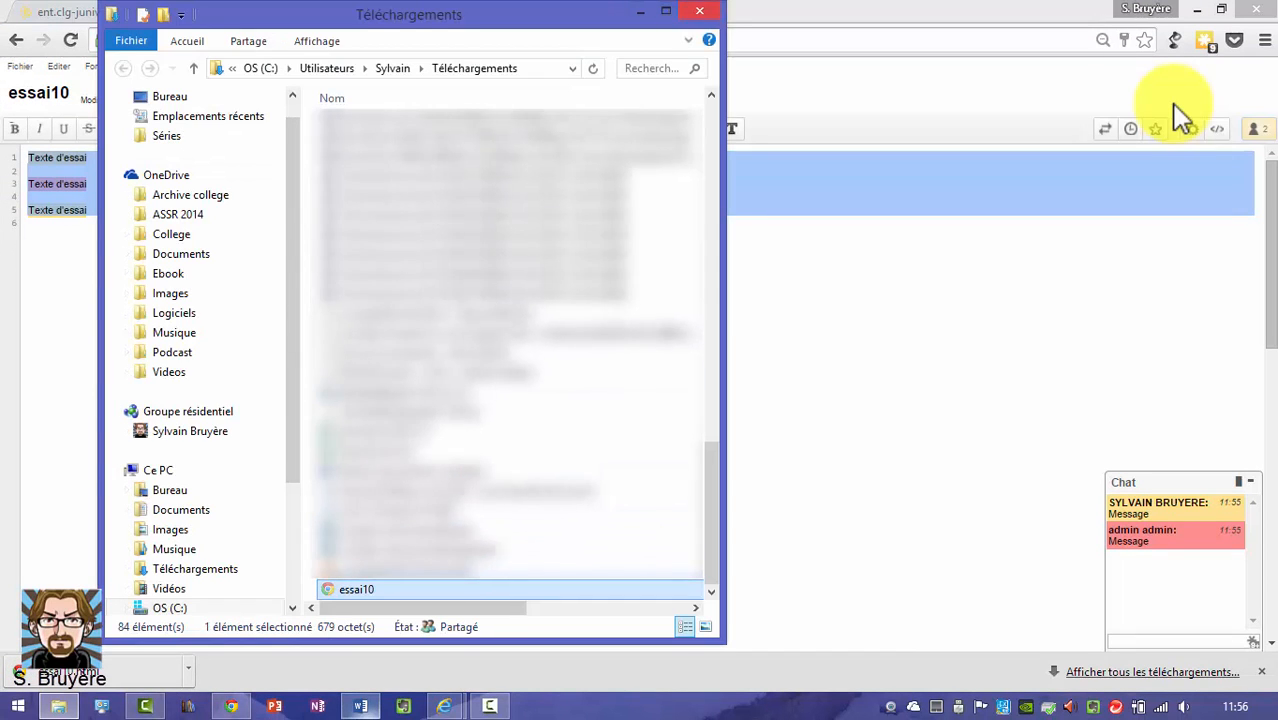
{"action": "left_click", "coordinate": [699, 11]}
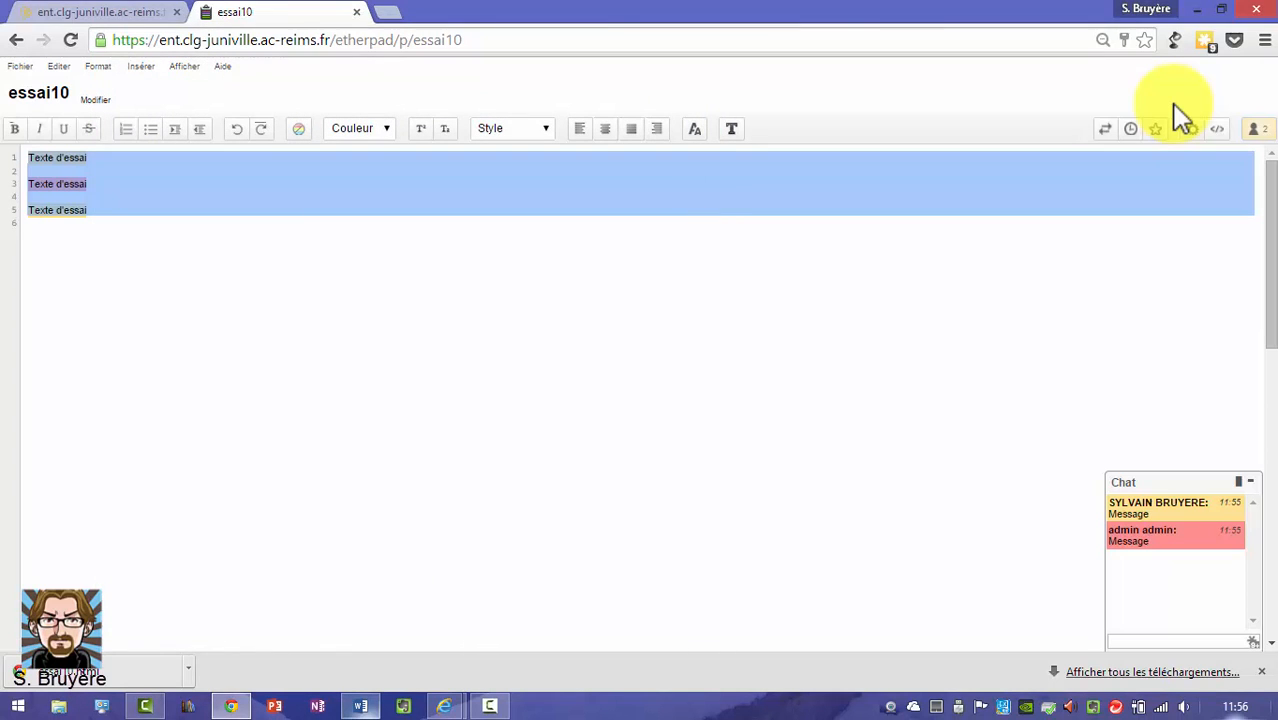
Minimize the open windows to show the exported essai10 file on the desktop
{"action": "key", "text": "super+alt+d"}
{"action": "key", "text": "super+alt+d"}
{"action": "key", "text": "super+alt+d"}
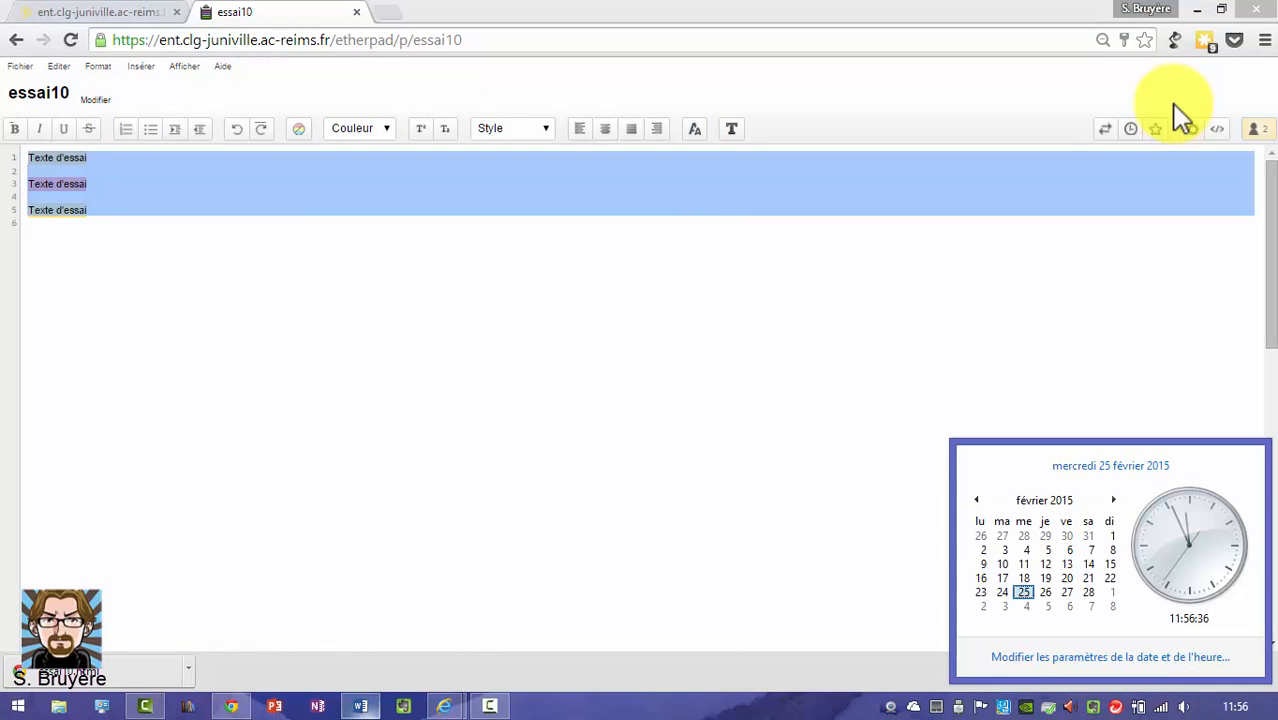
{"action": "left_click", "coordinate": [1197, 9]}
{"action": "left_click", "coordinate": [1197, 9]}
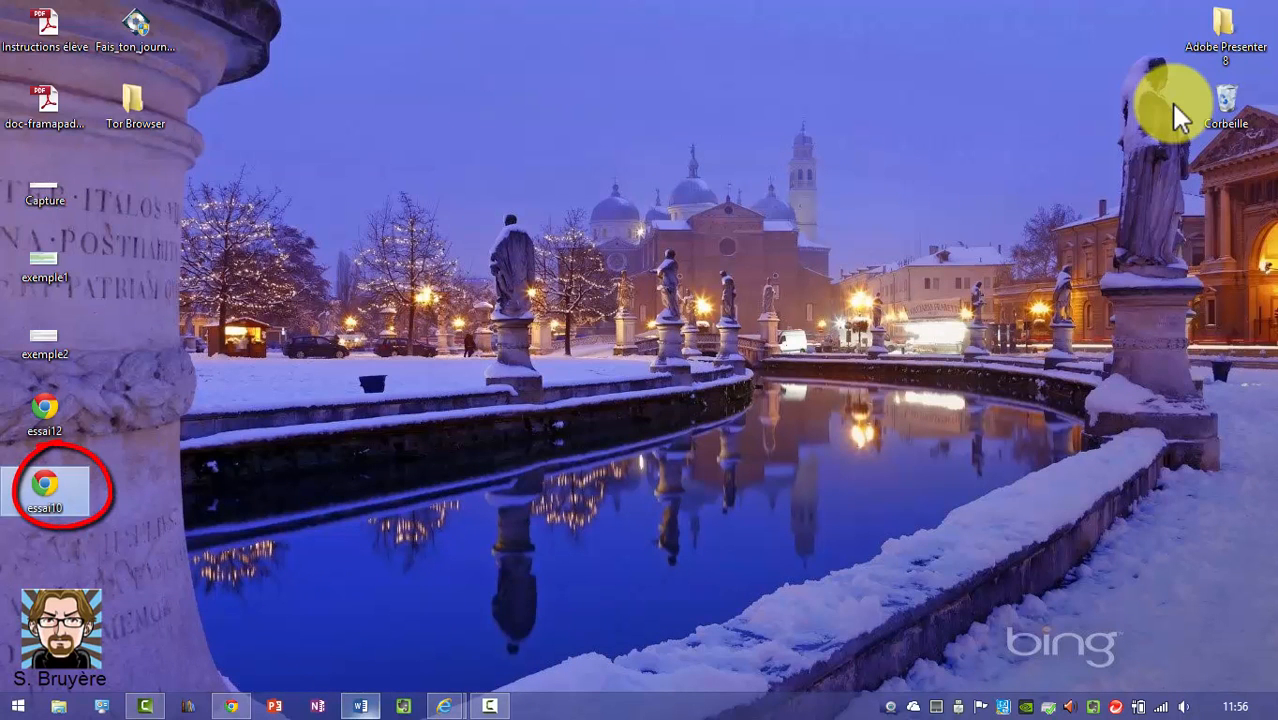
Switch to Word and open the exported essai10 file from the Bureau folder
{"action": "left_click", "coordinate": [360, 706]}
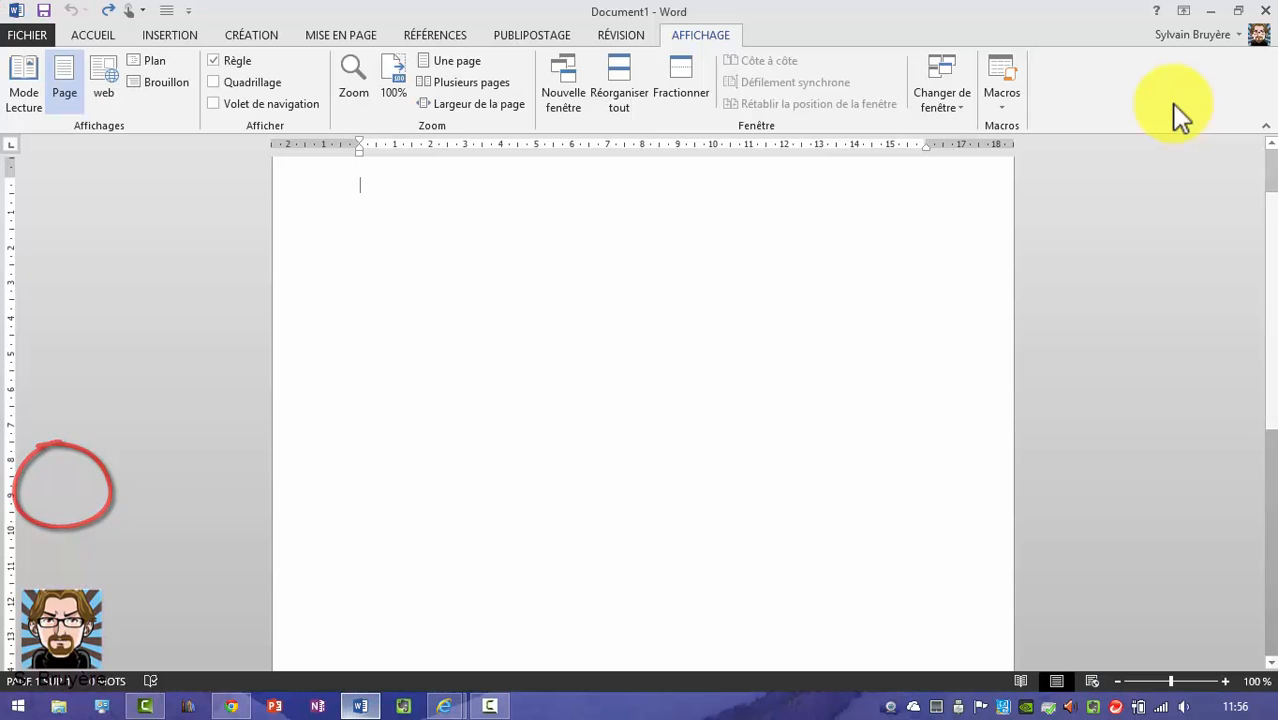
{"action": "key", "text": "ctrl+o"}
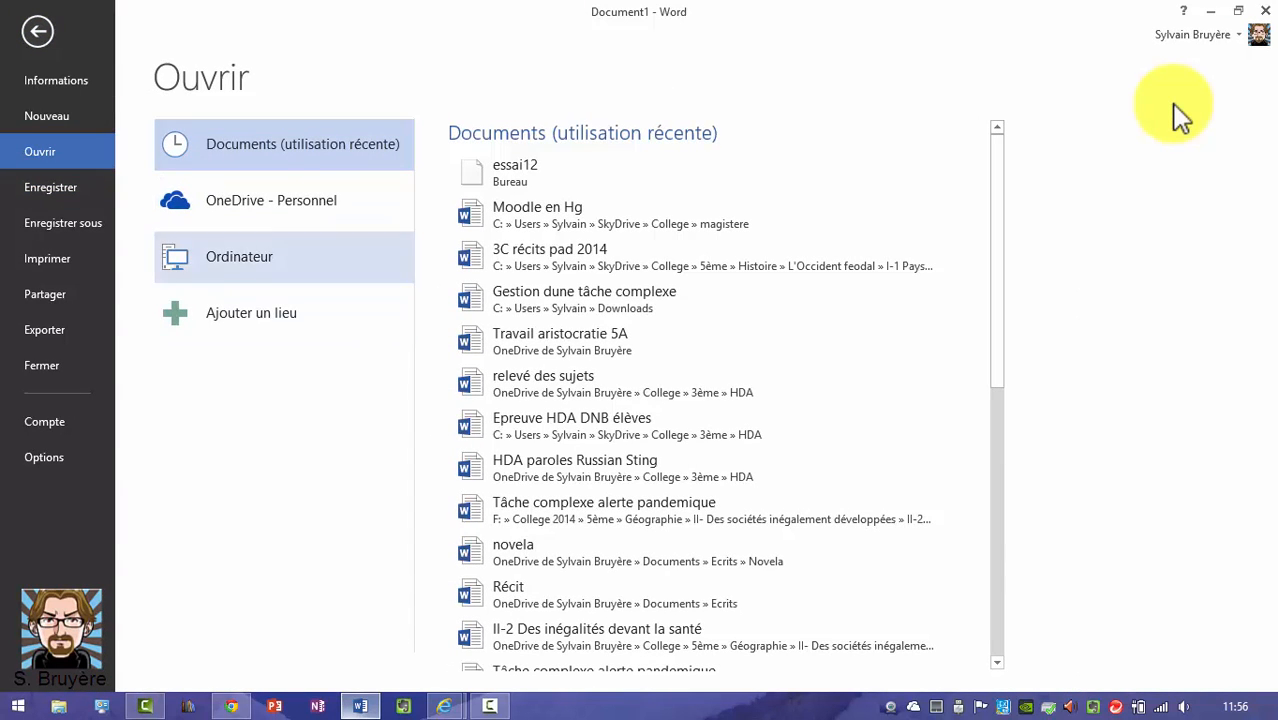
{"action": "left_click", "coordinate": [239, 256]}
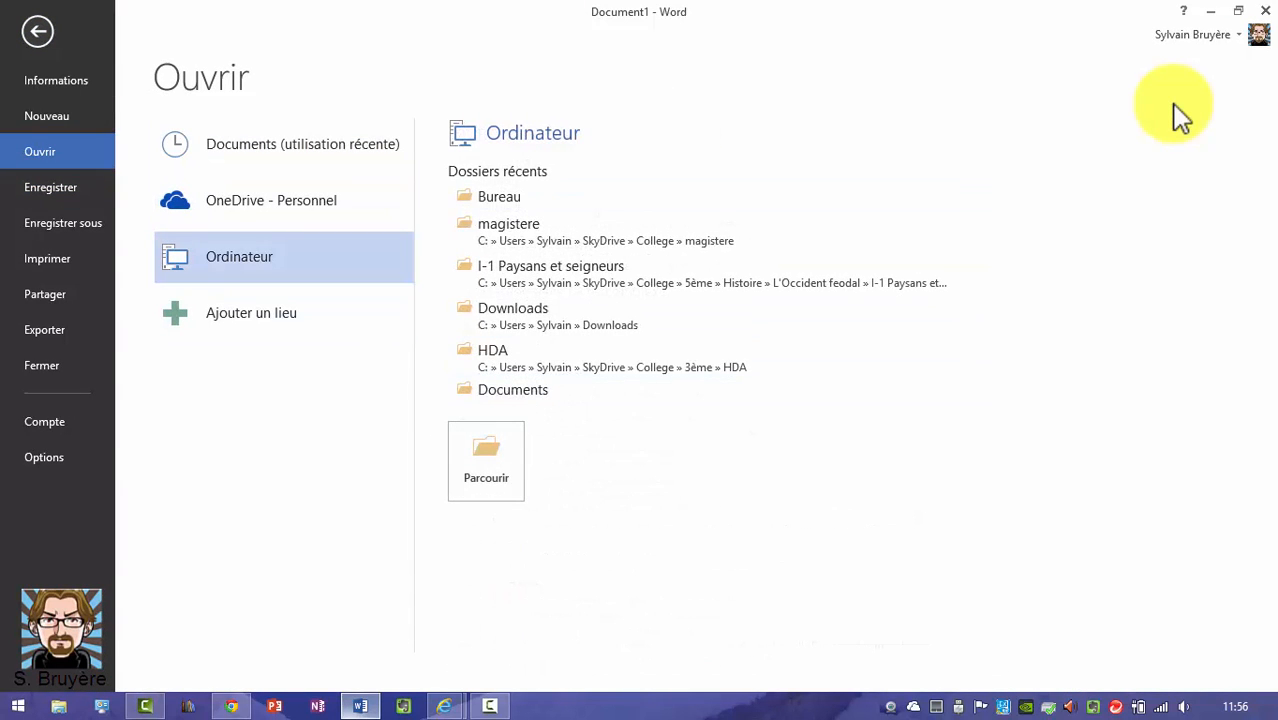
{"action": "left_click", "coordinate": [499, 196]}
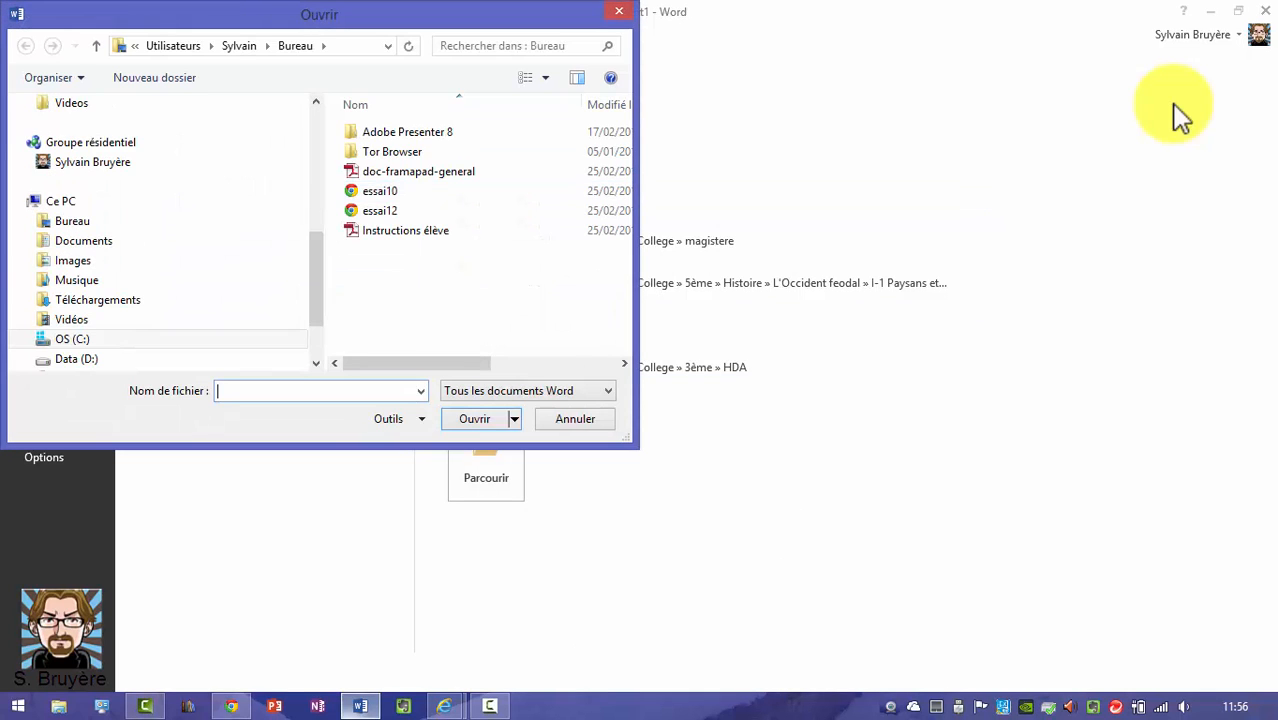
{"action": "double_click", "coordinate": [380, 191]}
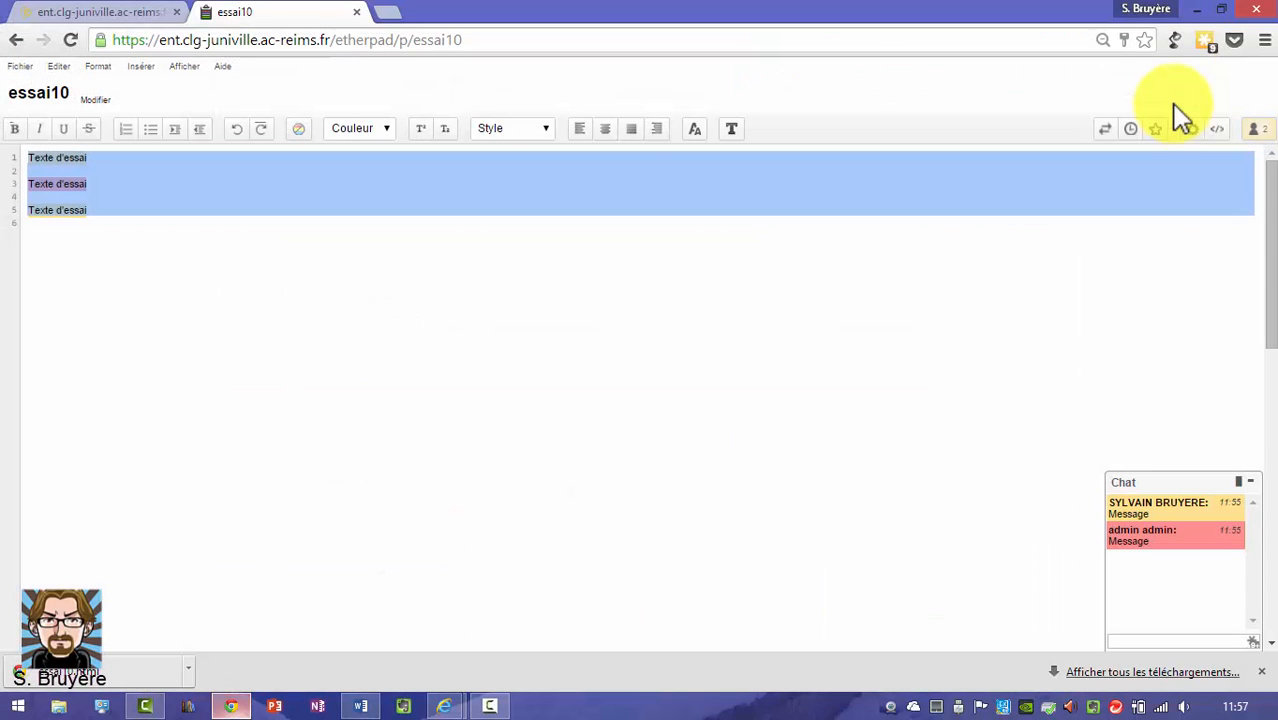
Make the three selected "Texte d'essai" lines bold in the Chrome pad and place the cursor in the first line
{"action": "key", "text": "ctrl+b"}
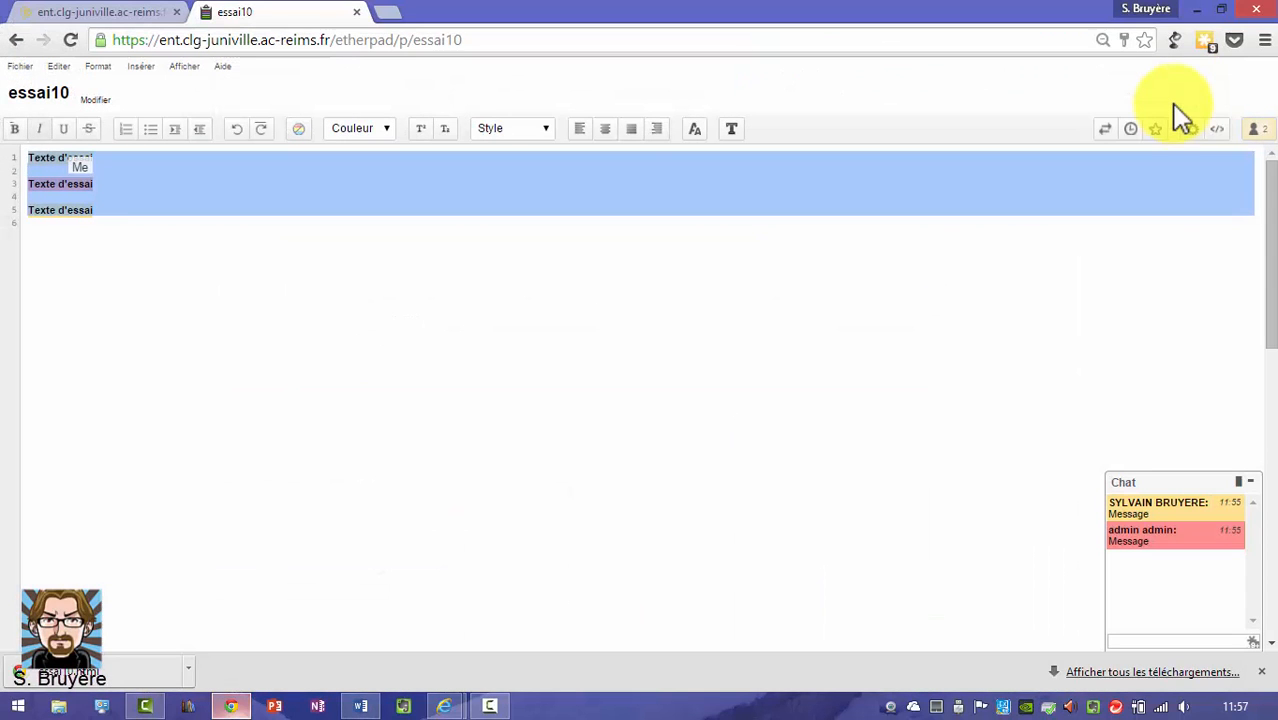
{"action": "left_click", "coordinate": [66, 158]}
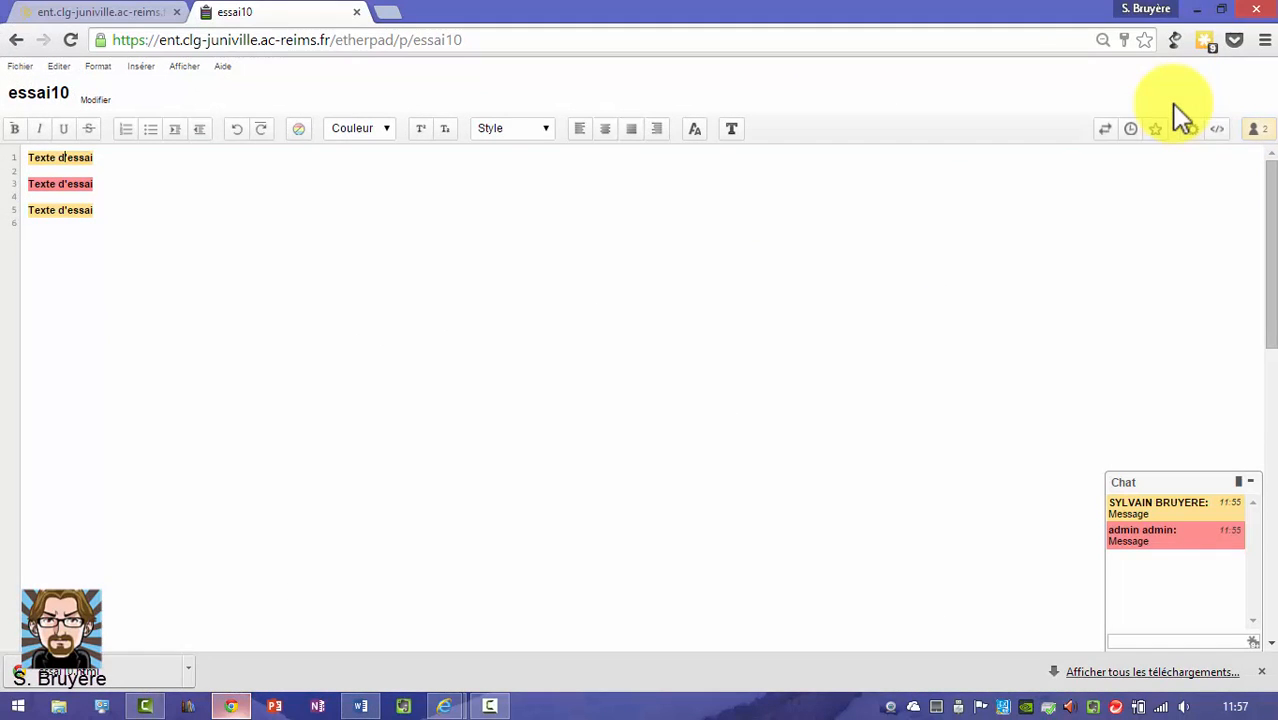